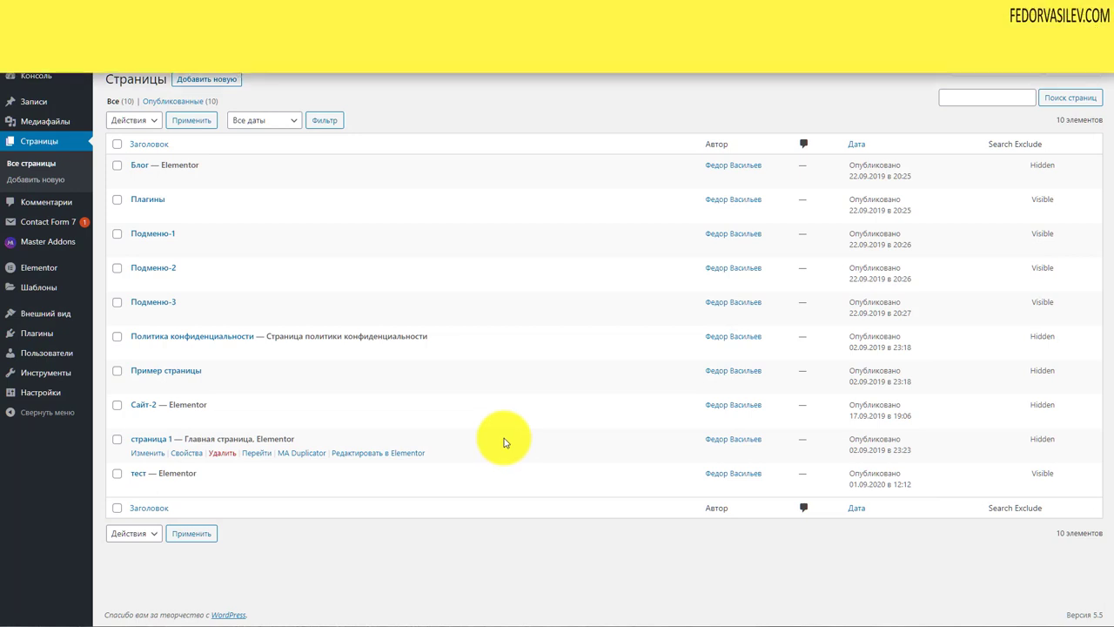
# Open the "тест" page in Elementor and inspect the page layout options in its settings.
pyautogui.moveTo(31, 246)
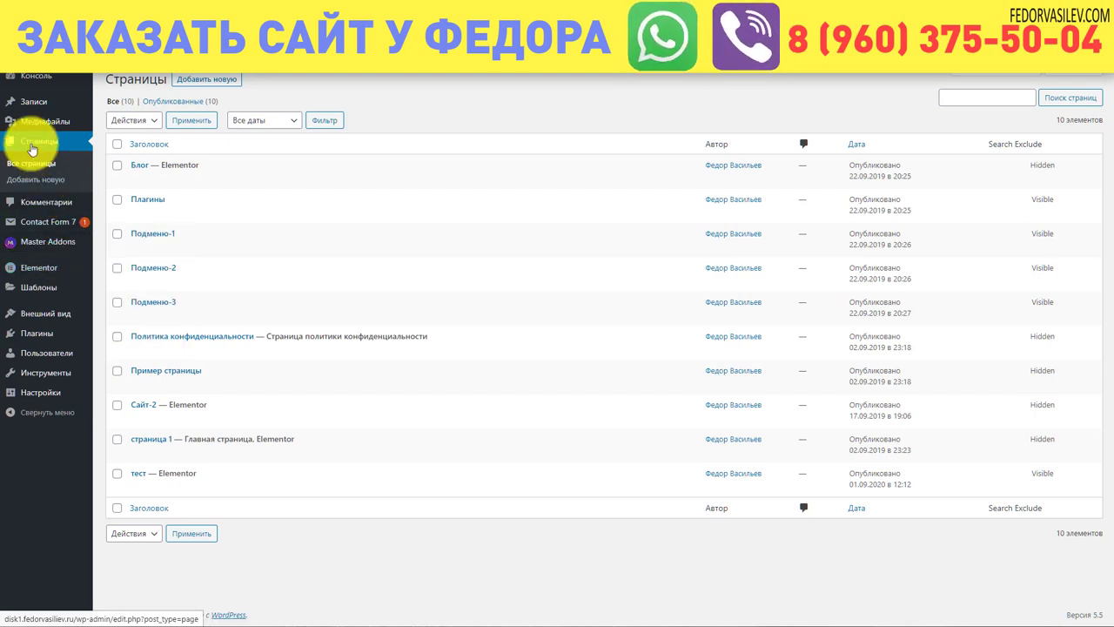
pyautogui.moveTo(149, 485)
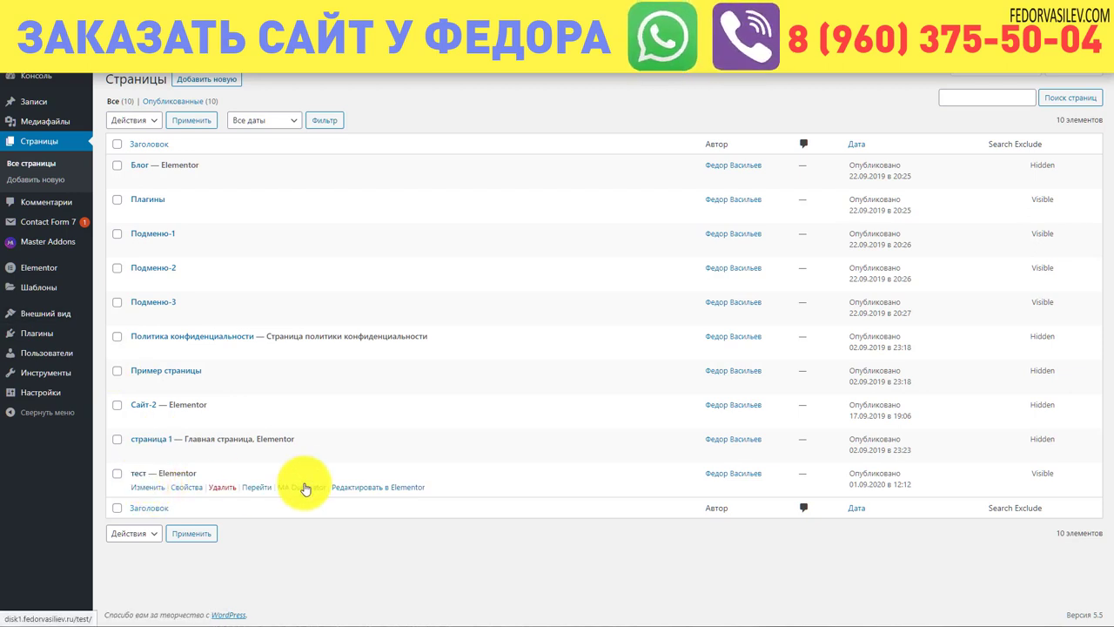
pyautogui.click(369, 492)
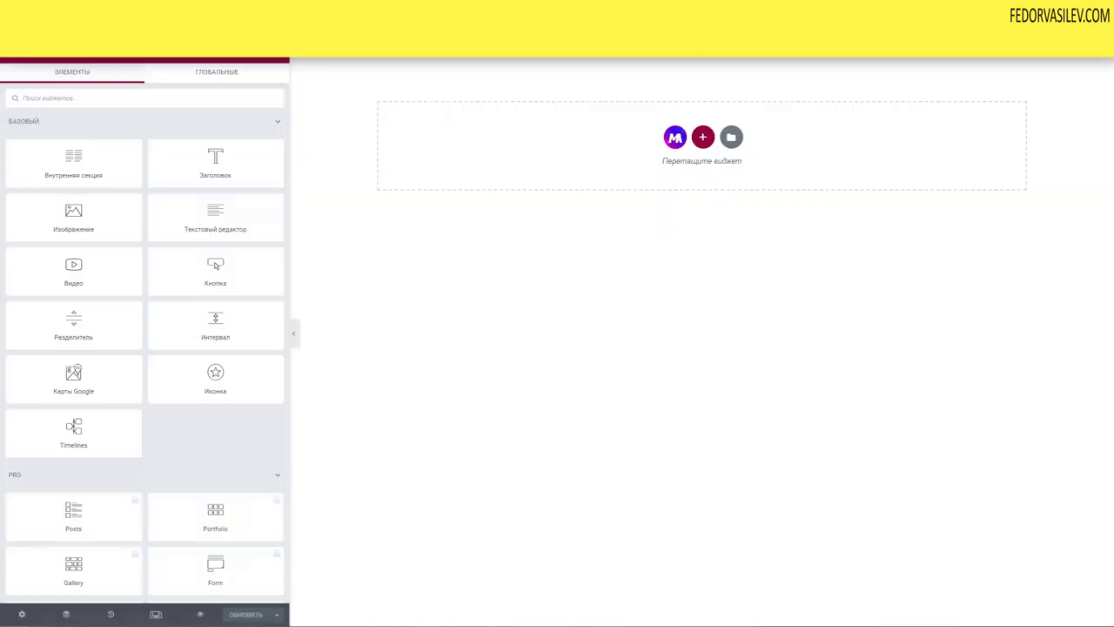
pyautogui.click(22, 614)
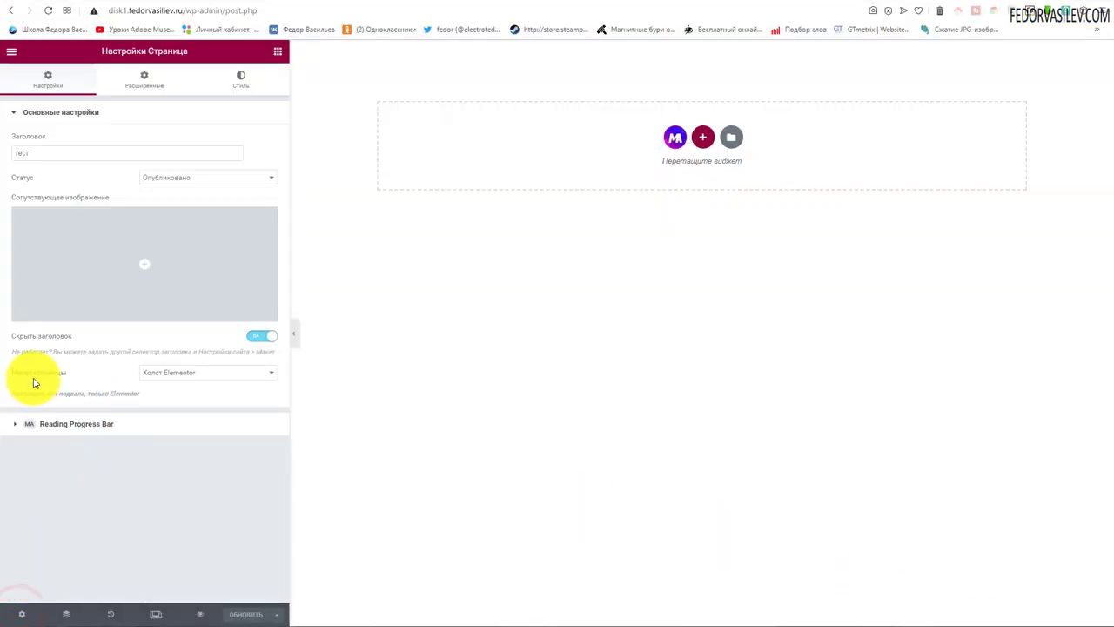
pyautogui.click(177, 374)
pyautogui.click(122, 374)
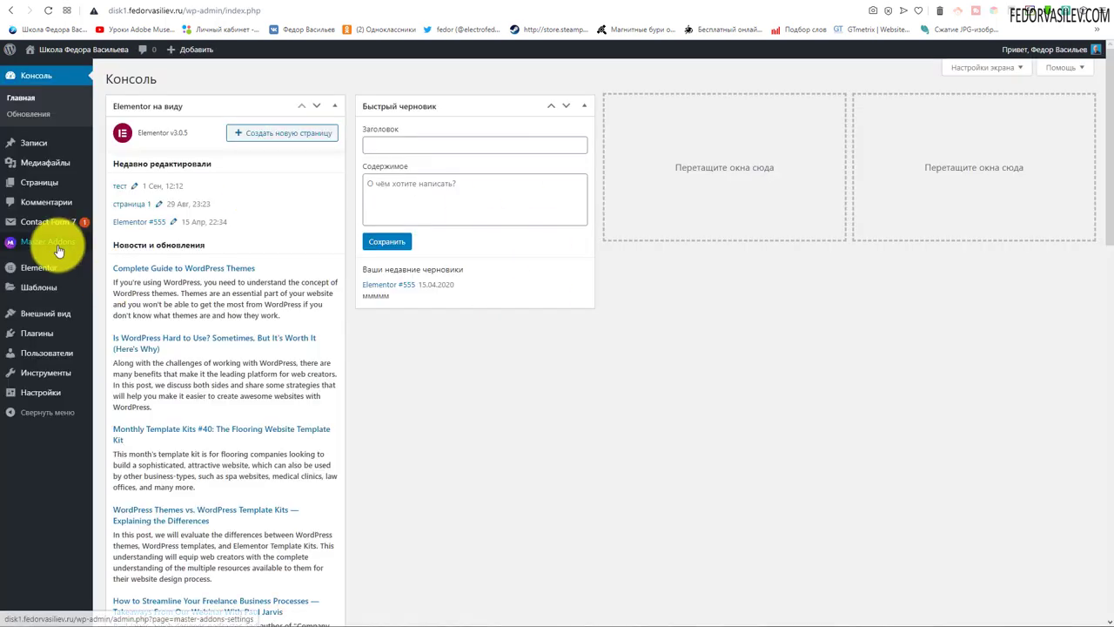
# Add a new Master Addons template titled "шапка" with the template type Header.
pyautogui.moveTo(58, 251)
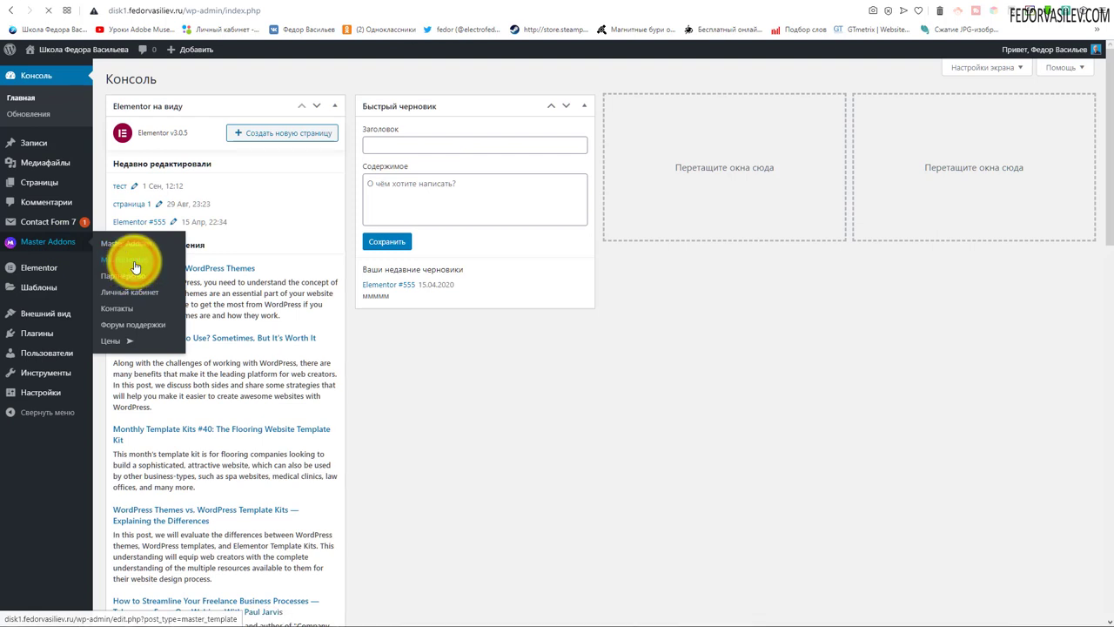
pyautogui.click(135, 268)
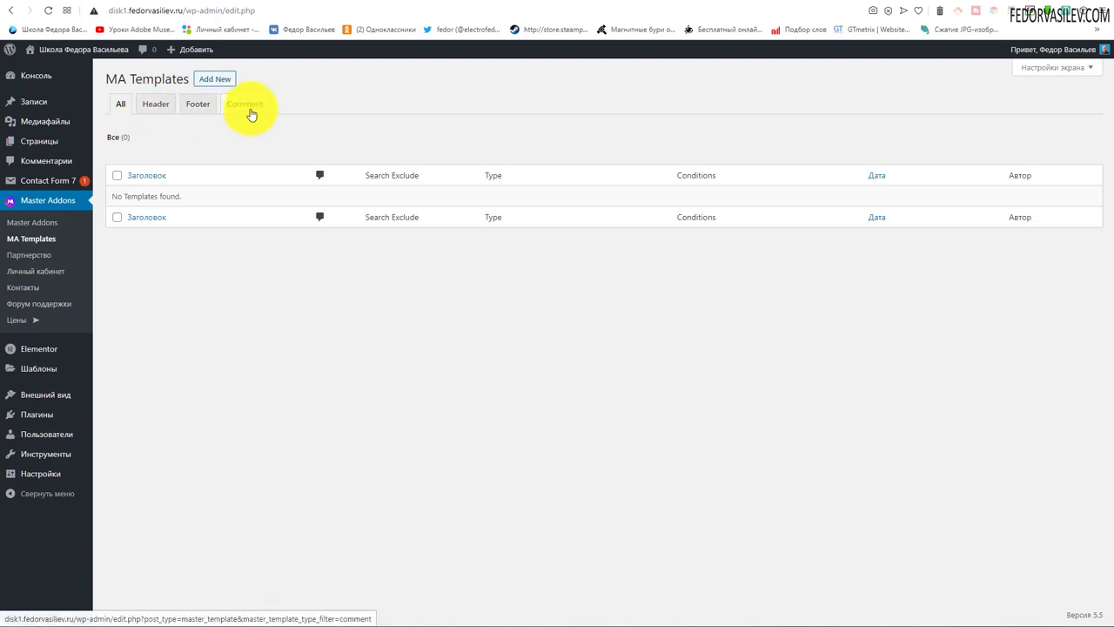
pyautogui.click(215, 80)
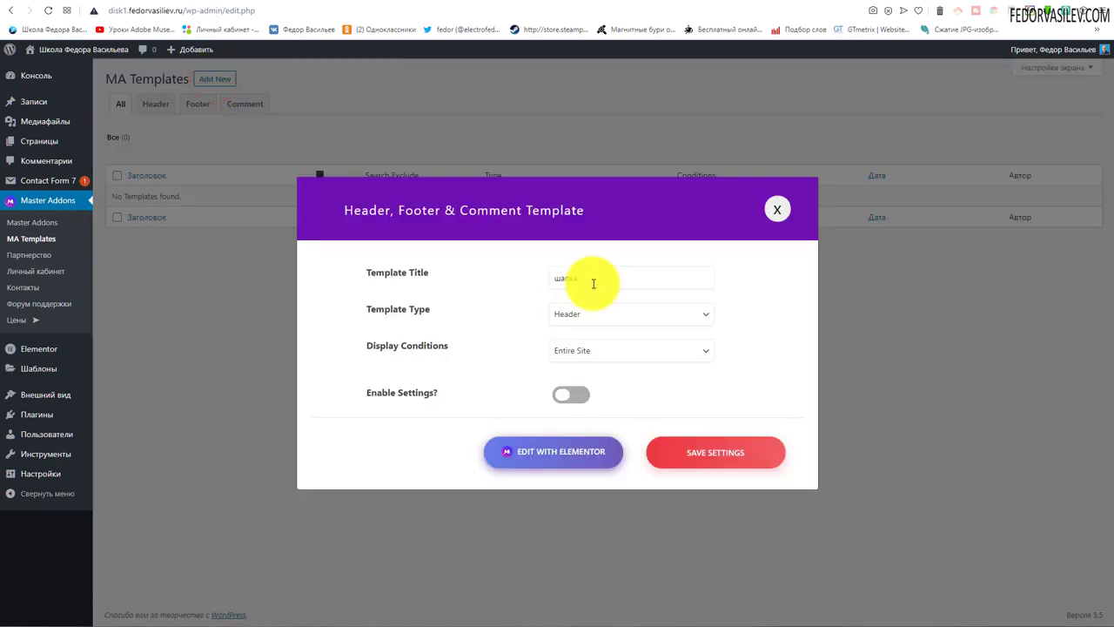
pyautogui.click(592, 281)
pyautogui.write('шапка')
pyautogui.hotkey('ctrl', 'a')
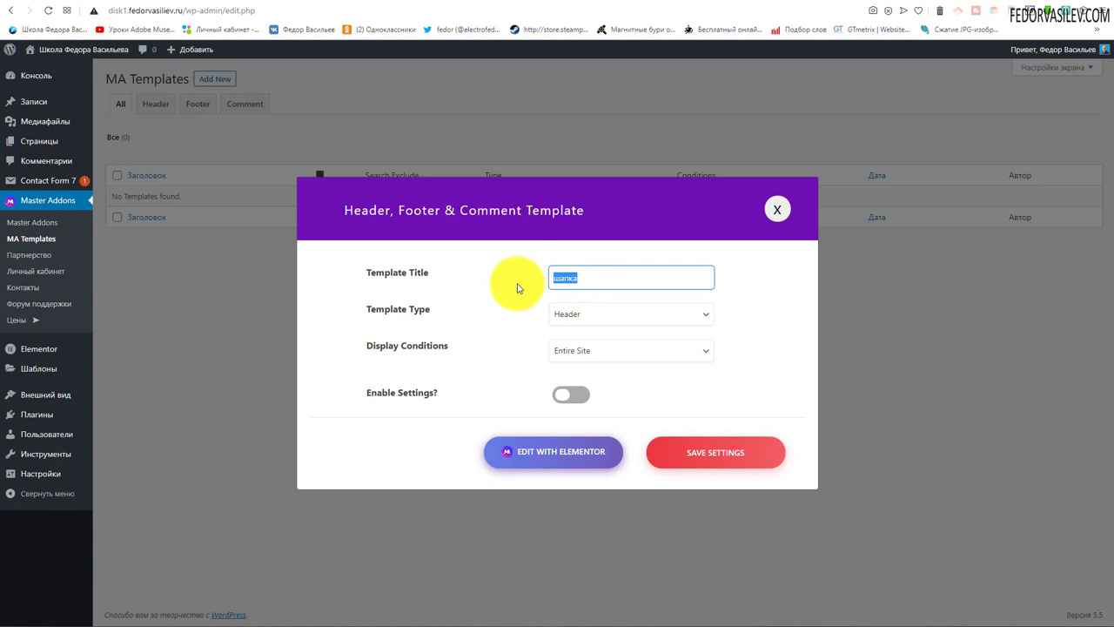
pyautogui.click(576, 312)
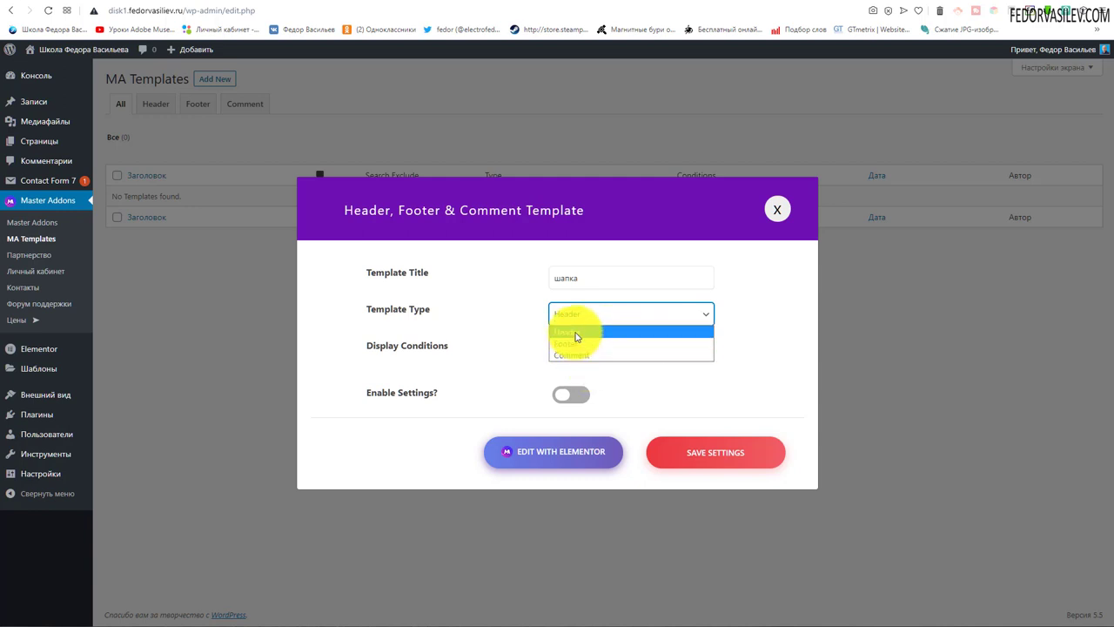
pyautogui.click(574, 331)
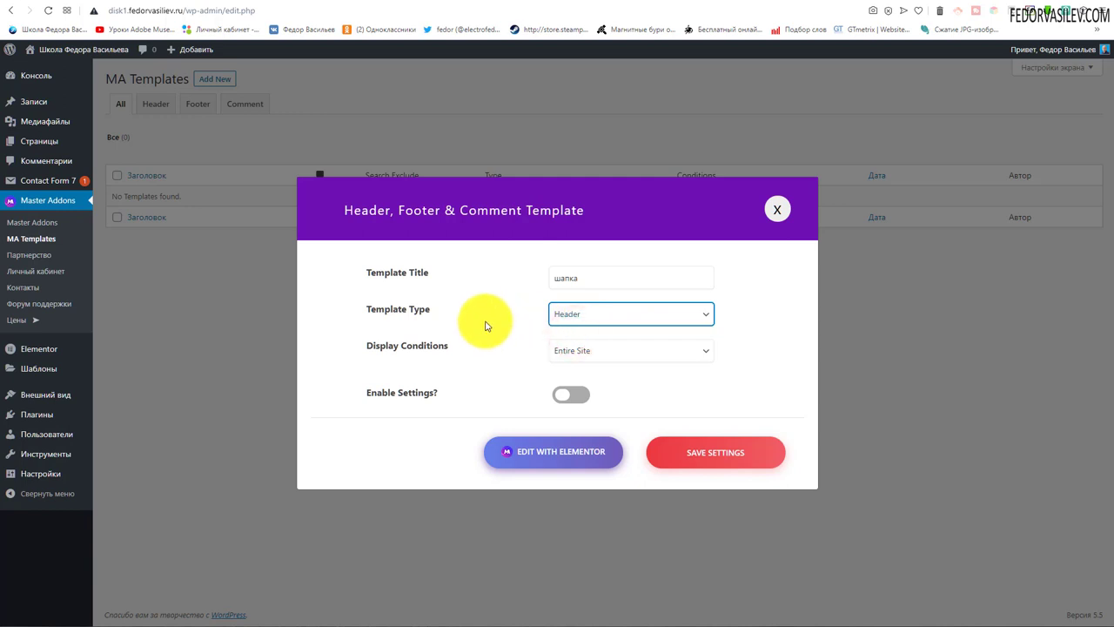
# Try the Singular display condition with All Singulars, and the Archive condition, for the header template.
pyautogui.click(570, 351)
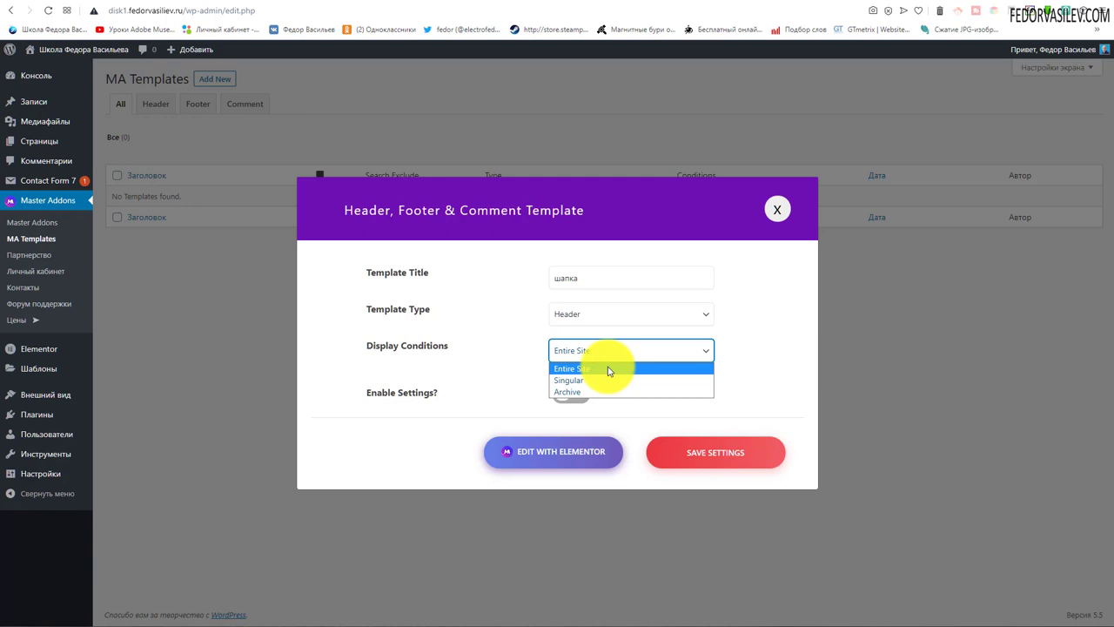
pyautogui.click(589, 380)
pyautogui.click(594, 371)
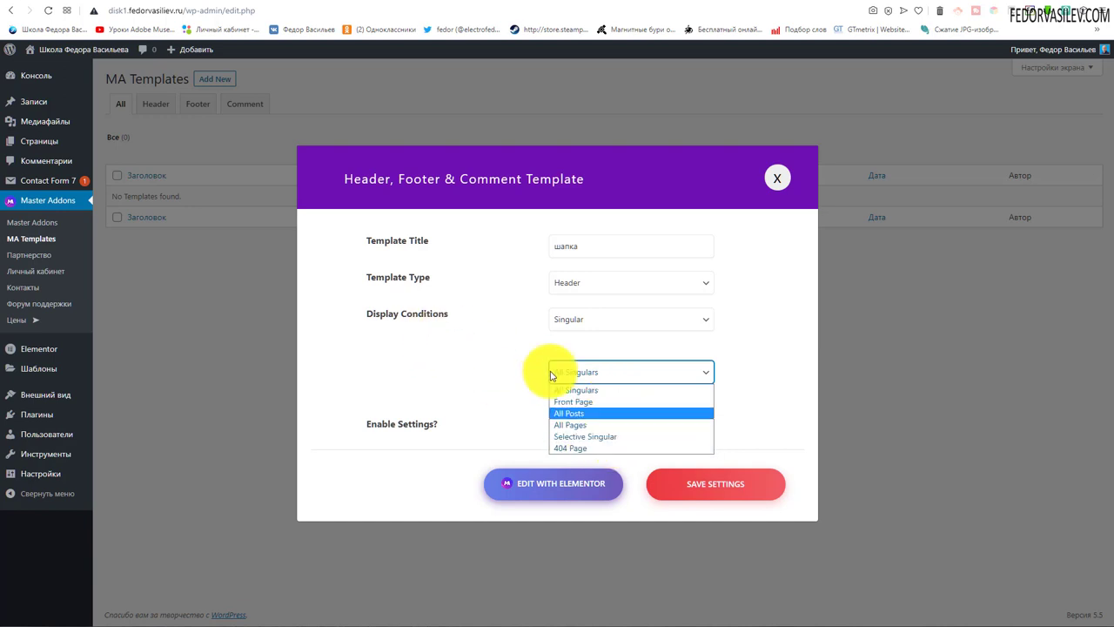
pyautogui.click(600, 393)
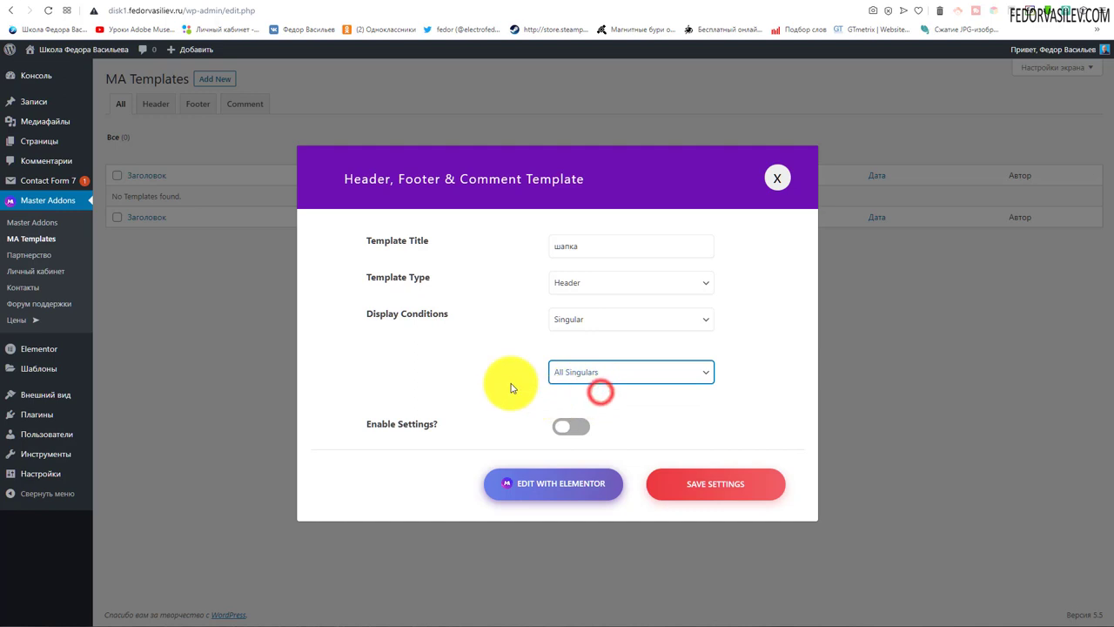
pyautogui.click(561, 322)
pyautogui.click(562, 359)
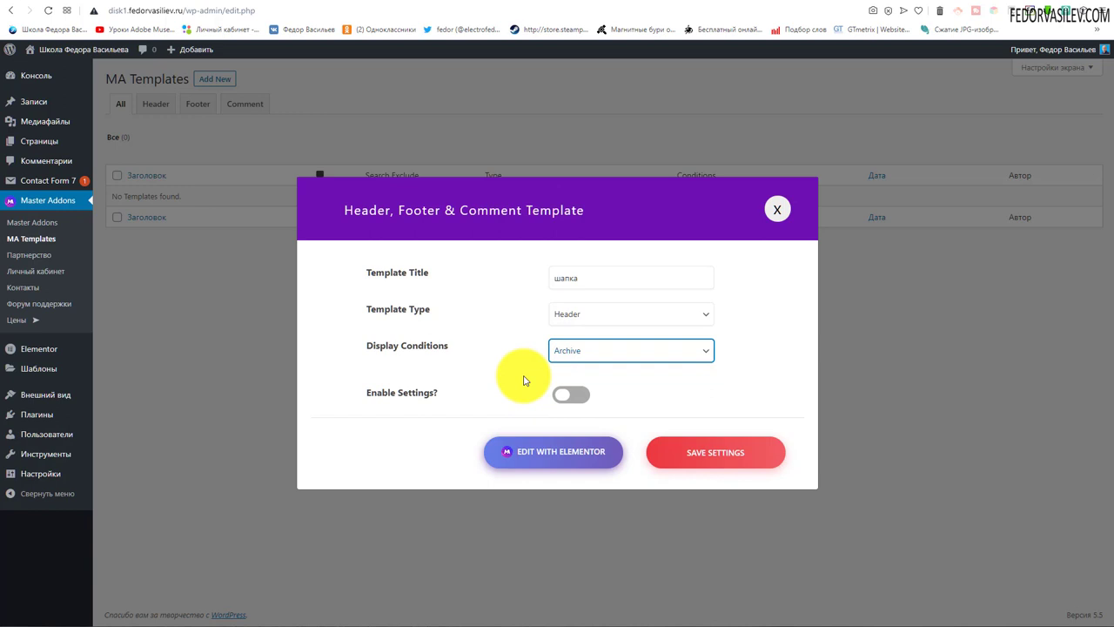
# Set the header template's display condition to Entire Site, enable its settings and save the template.
pyautogui.click(592, 348)
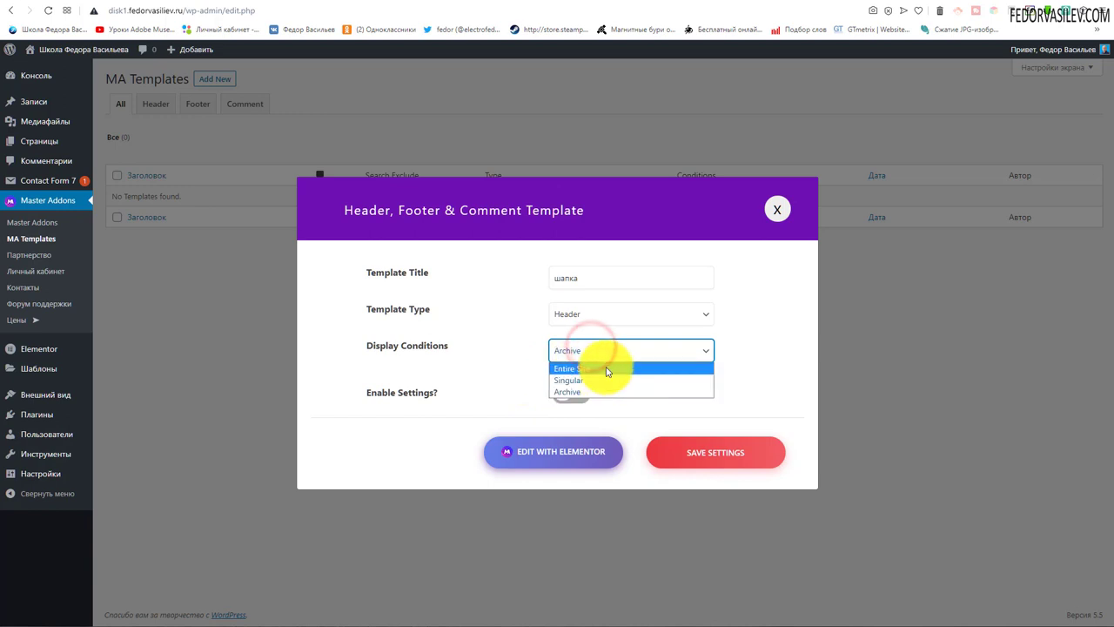
pyautogui.click(606, 369)
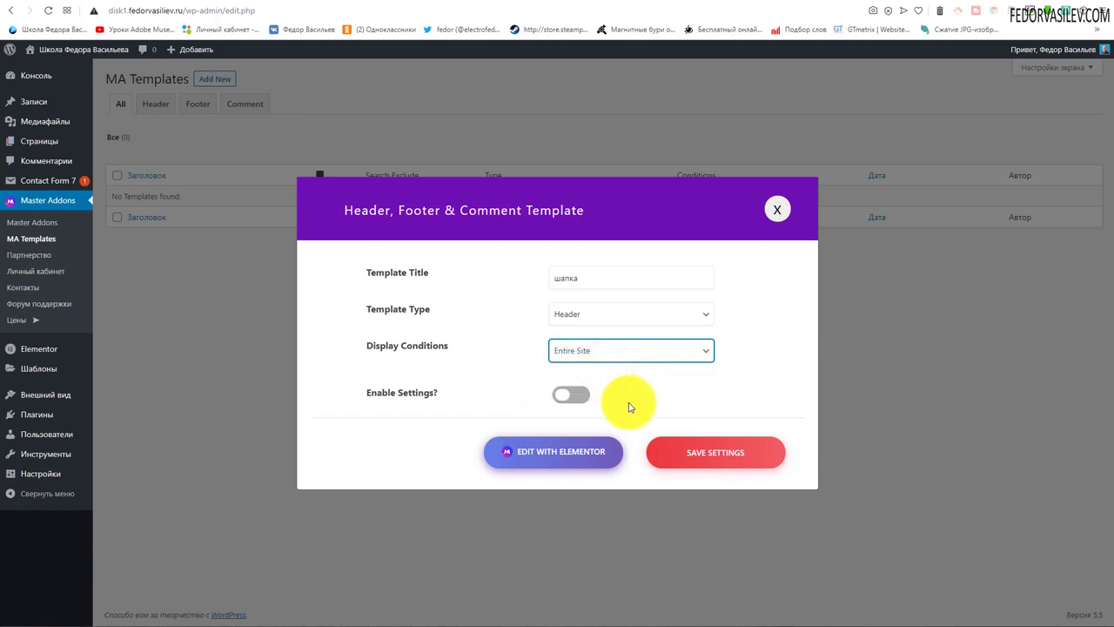
pyautogui.click(579, 396)
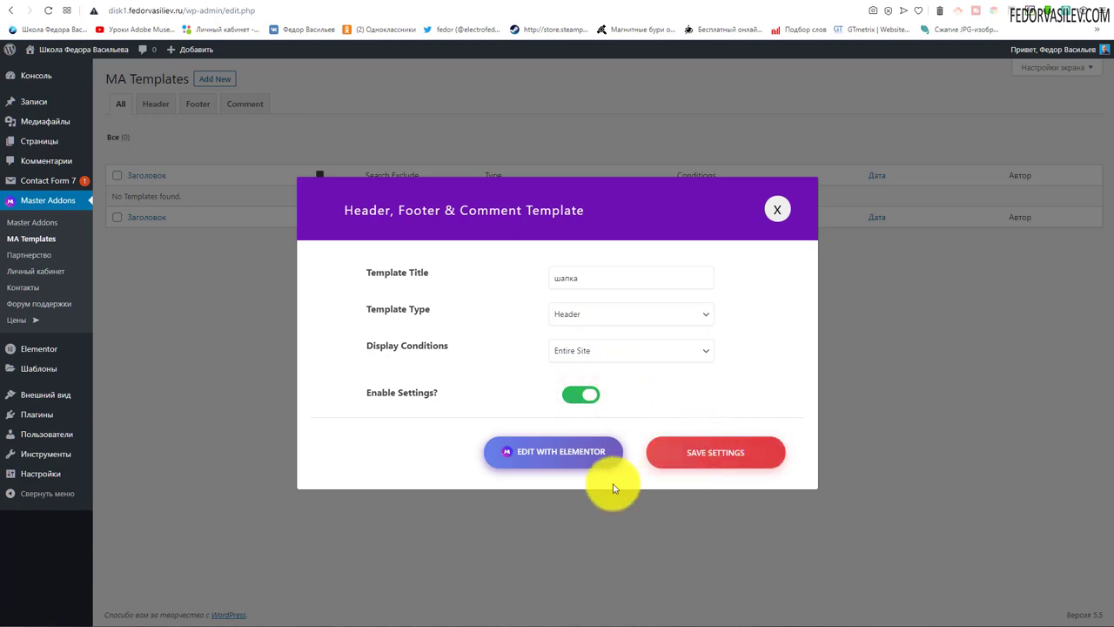
pyautogui.click(551, 462)
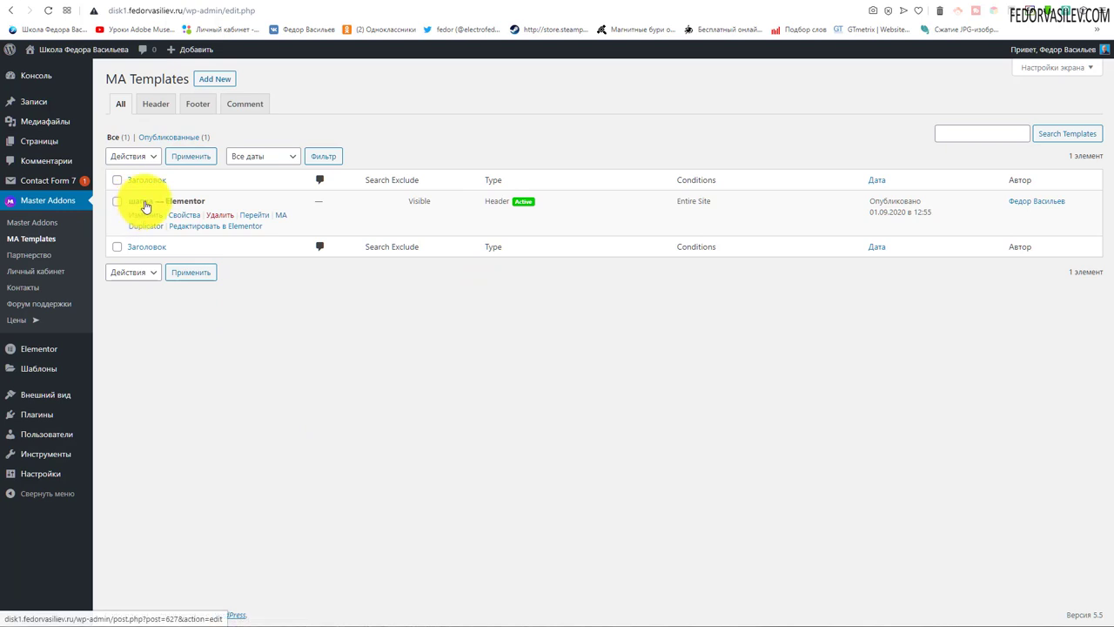
# Open the "шапка" template in Elementor and insert Header 5 from the Master Addons header library.
pyautogui.click(144, 204)
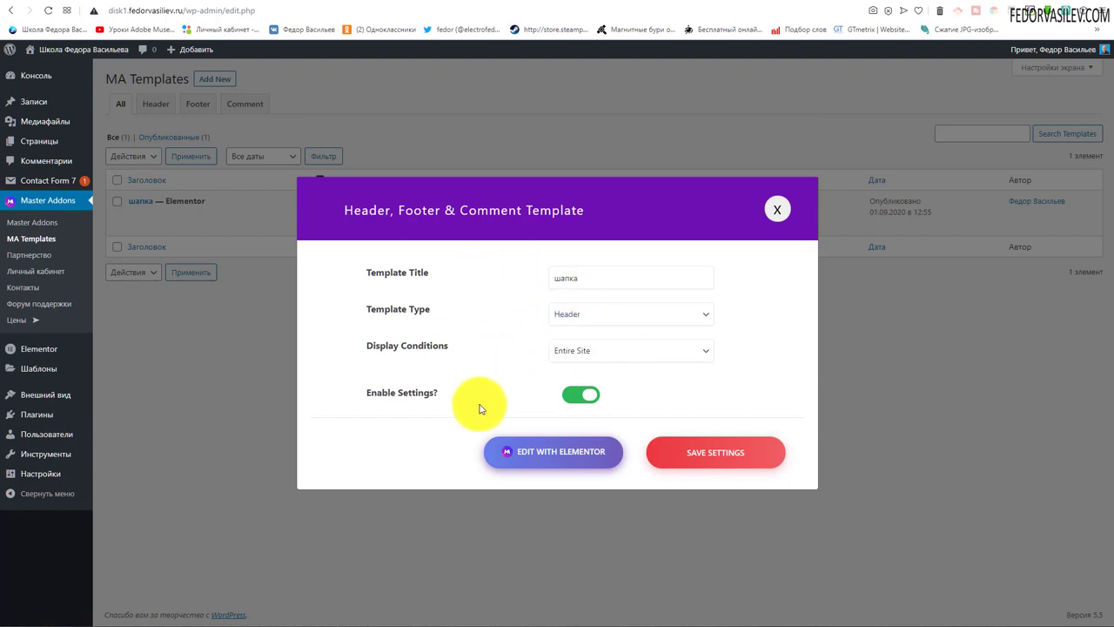
pyautogui.click(562, 450)
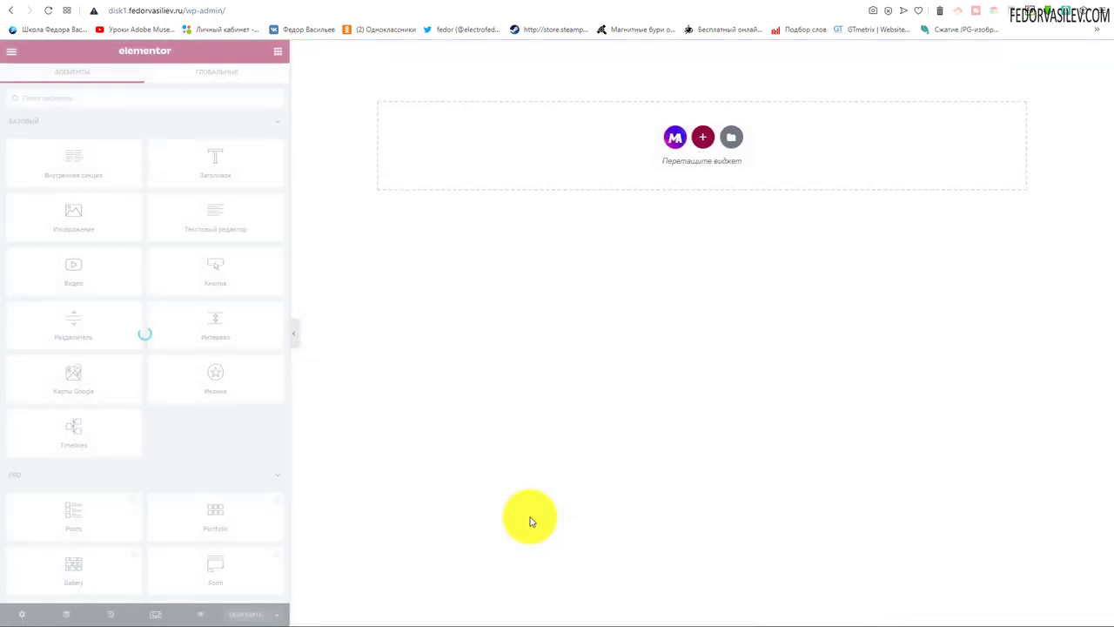
pyautogui.click(675, 137)
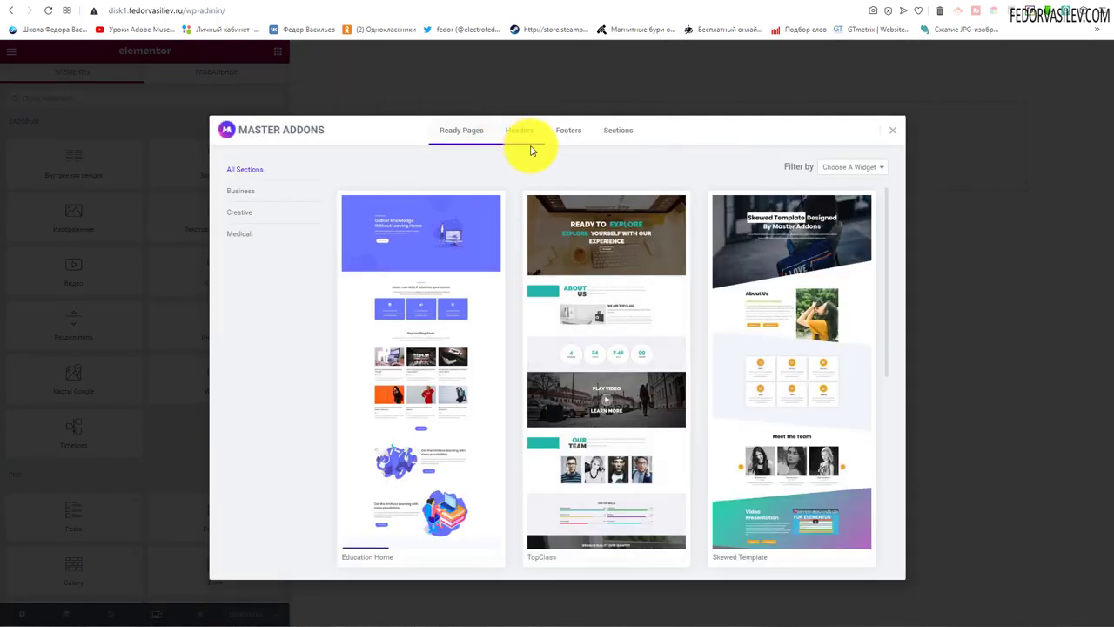
pyautogui.click(512, 132)
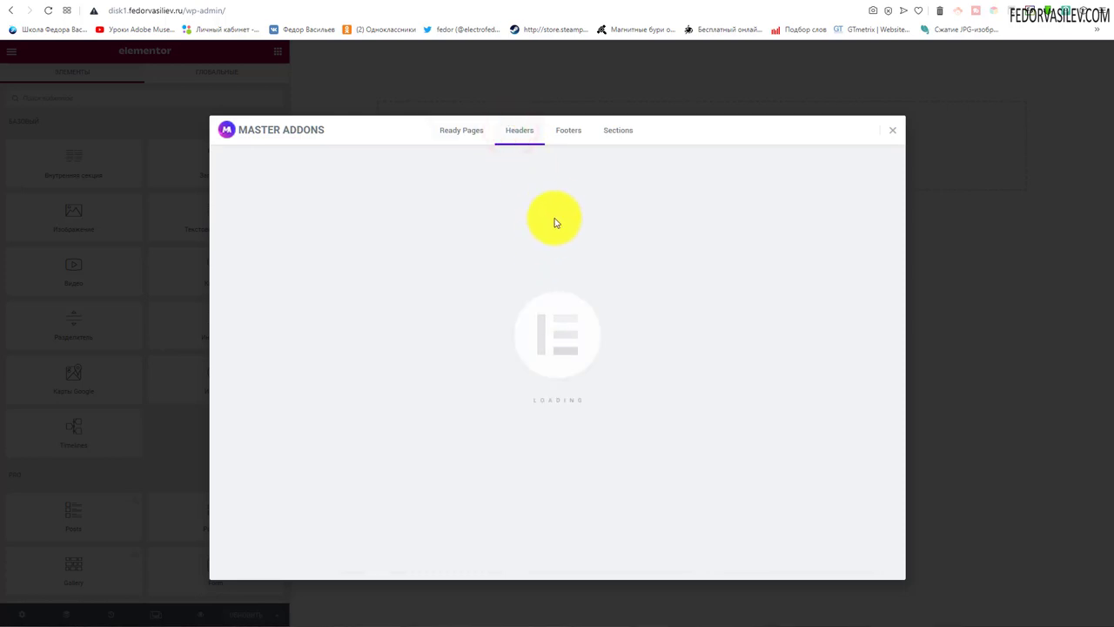
pyautogui.scroll(-10, 510, 373)
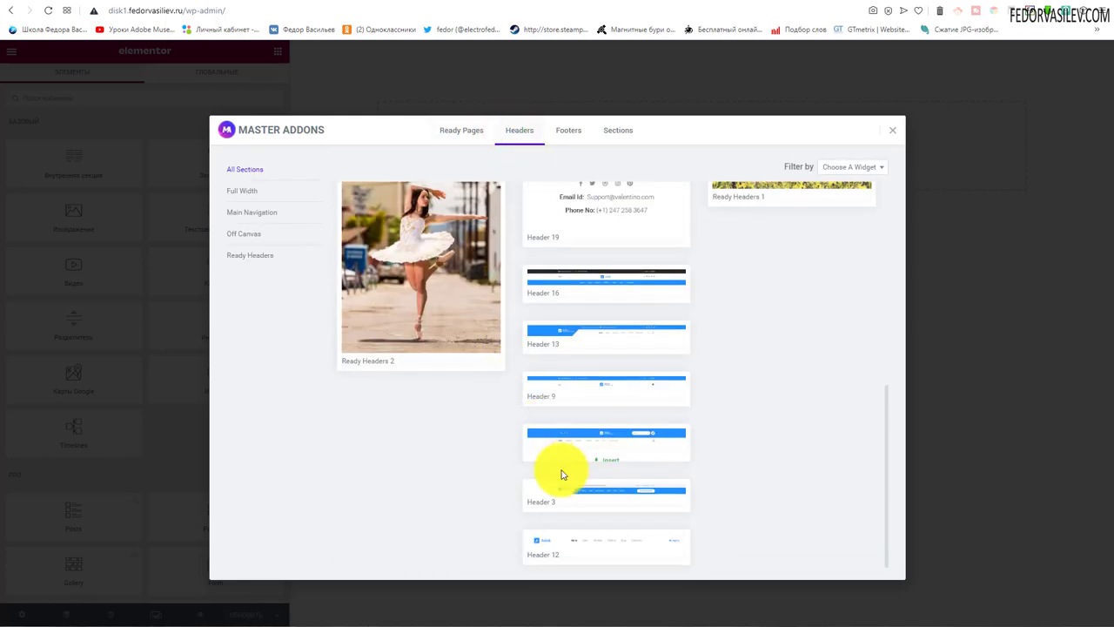
pyautogui.scroll(3, 574, 418)
pyautogui.scroll(2, 452, 331)
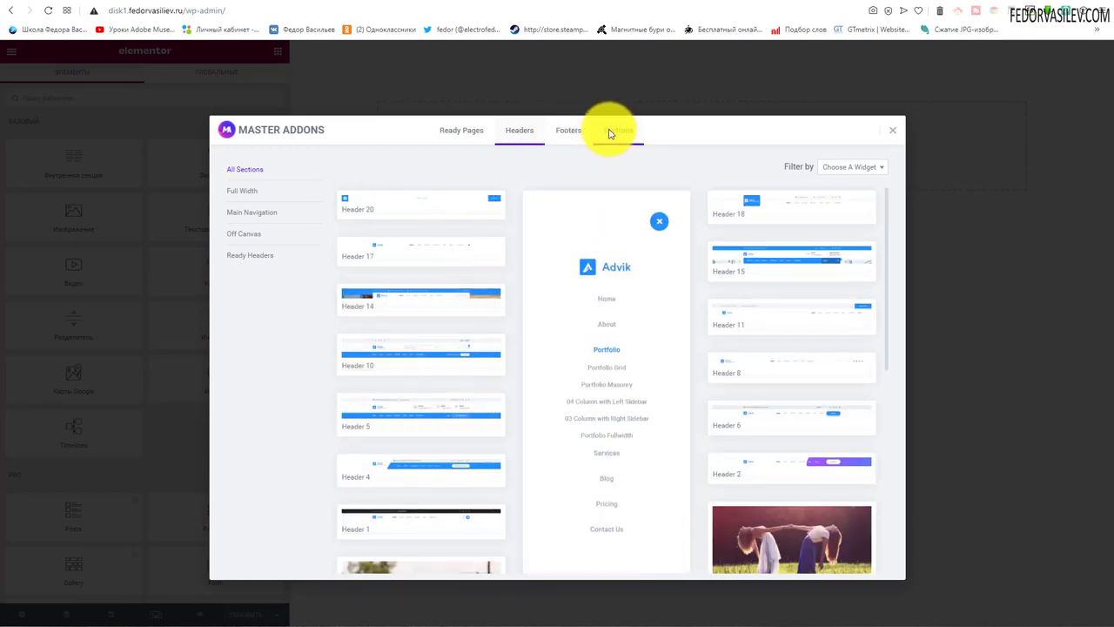
pyautogui.moveTo(423, 405)
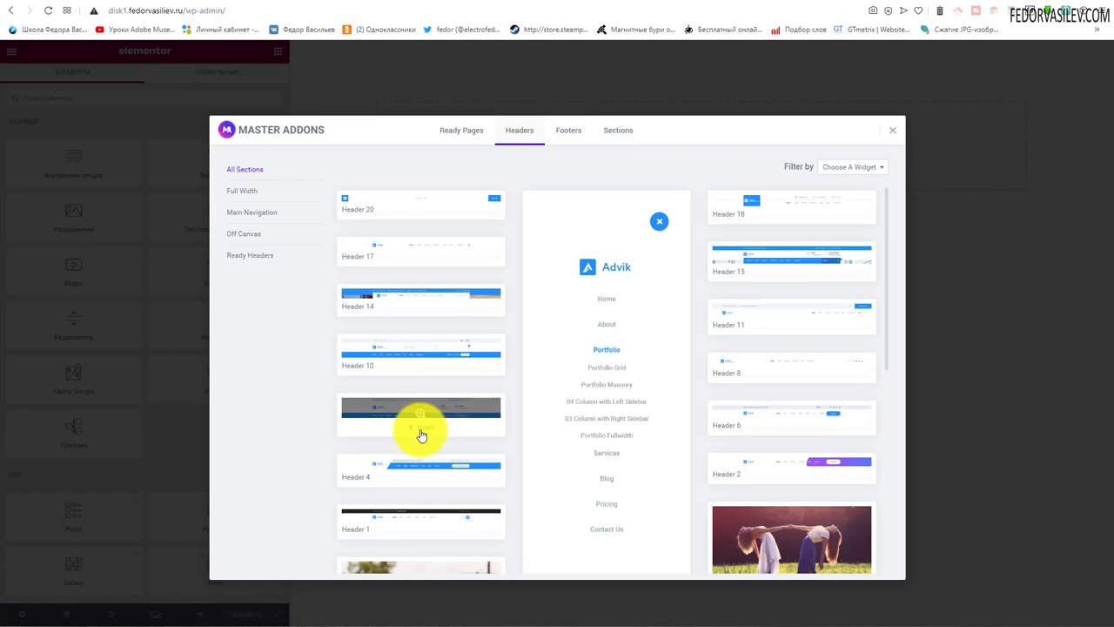
pyautogui.click(424, 433)
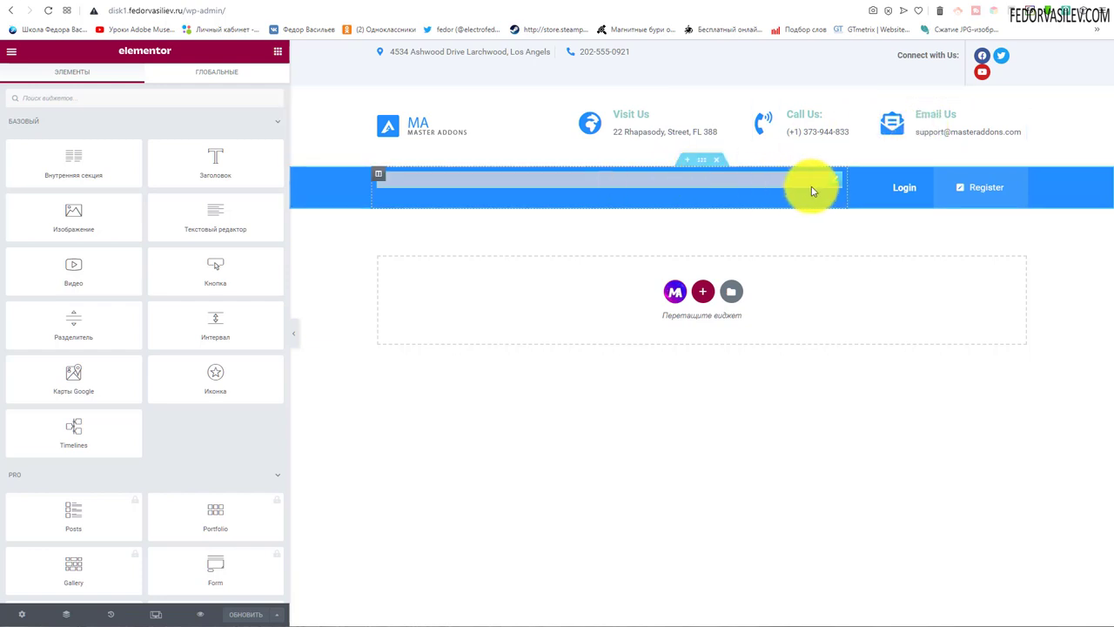
# Assign Menu 1 to the navigation menu widget in the blue header bar and update the template.
pyautogui.click(834, 181)
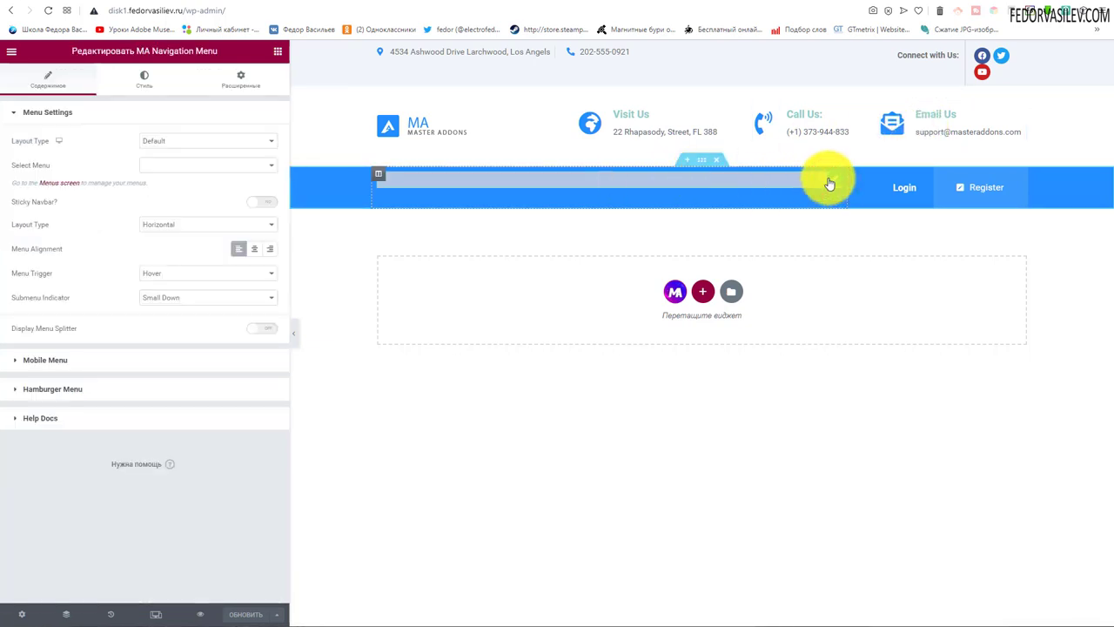
pyautogui.click(201, 177)
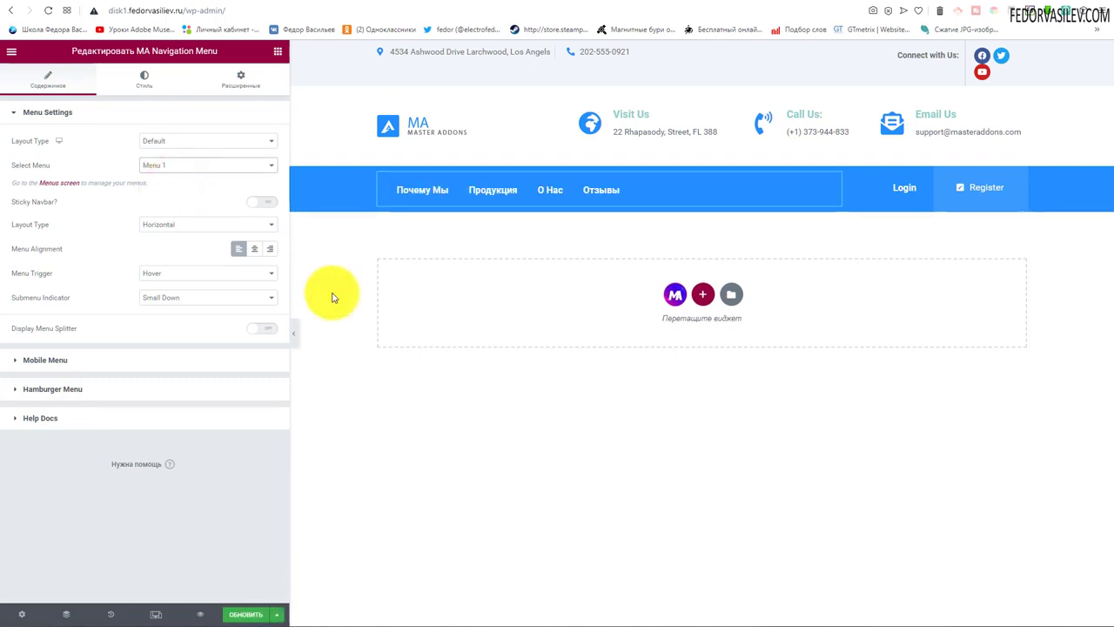
pyautogui.click(244, 617)
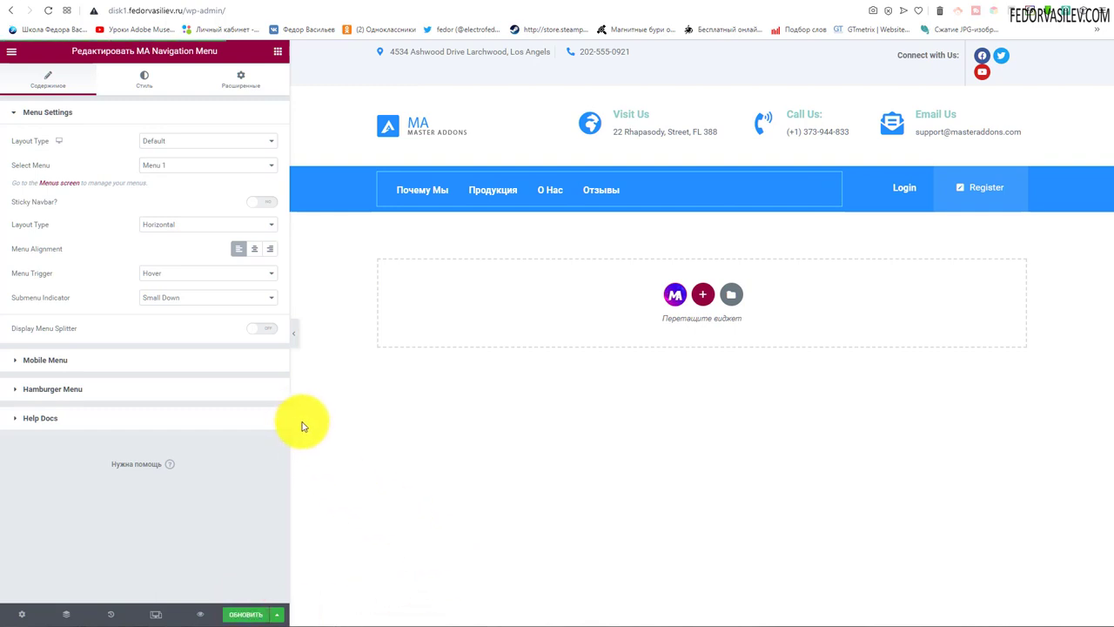
# Check the "тест" page with its header in Elementor and view the site's installed themes.
pyautogui.hotkey('alt', 'Left')
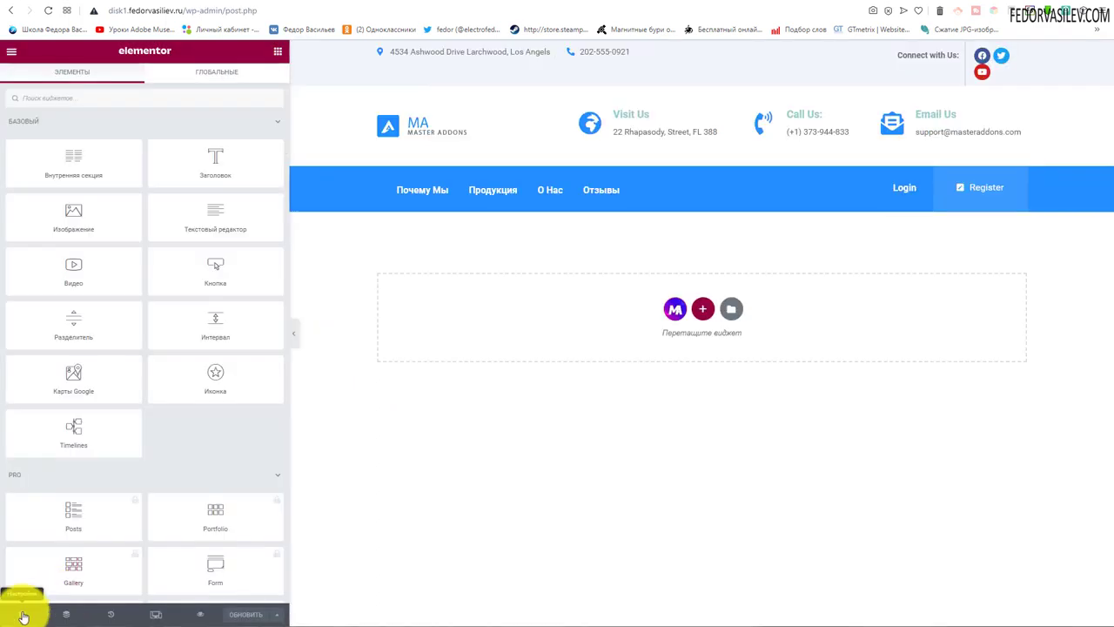
pyautogui.click(22, 613)
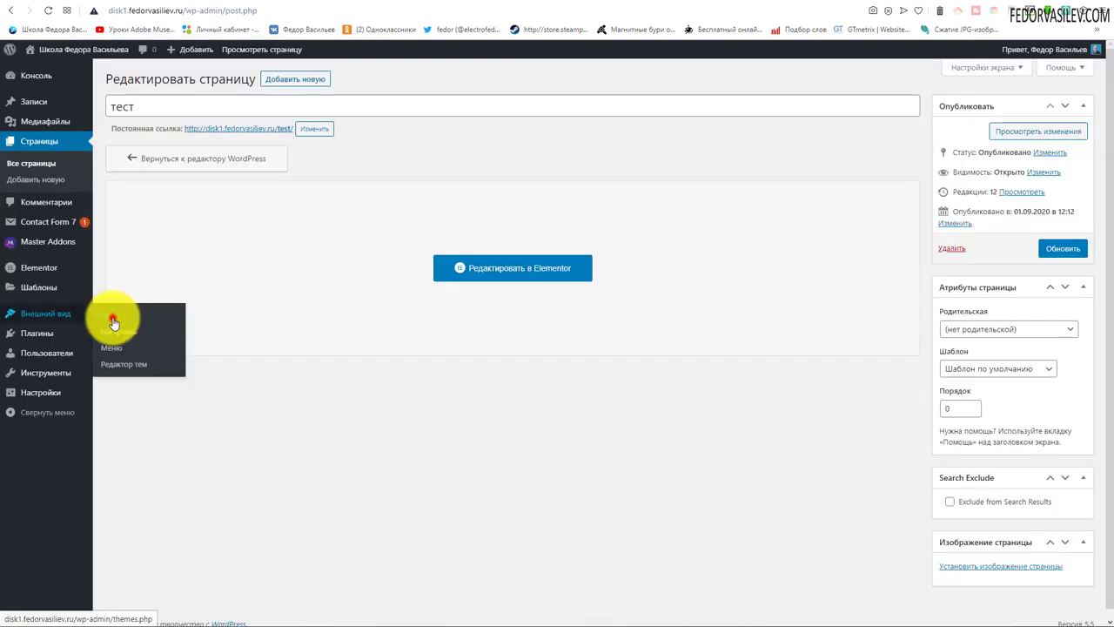
pyautogui.click(112, 316)
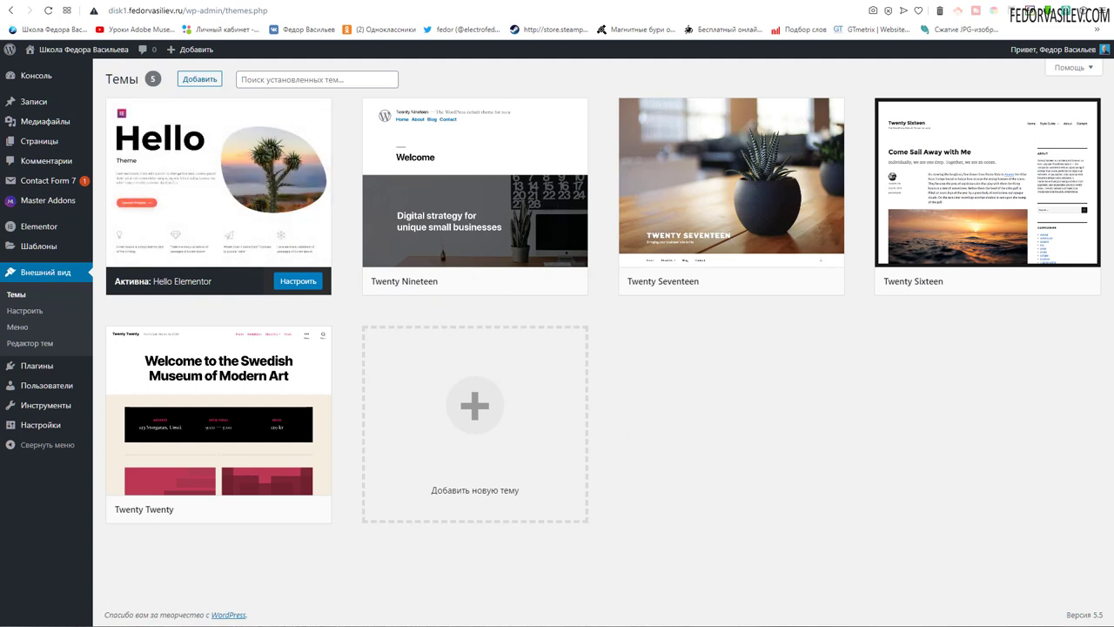
# Open the "шапка" template from MA Templates for editing in Elementor.
pyautogui.click(104, 215)
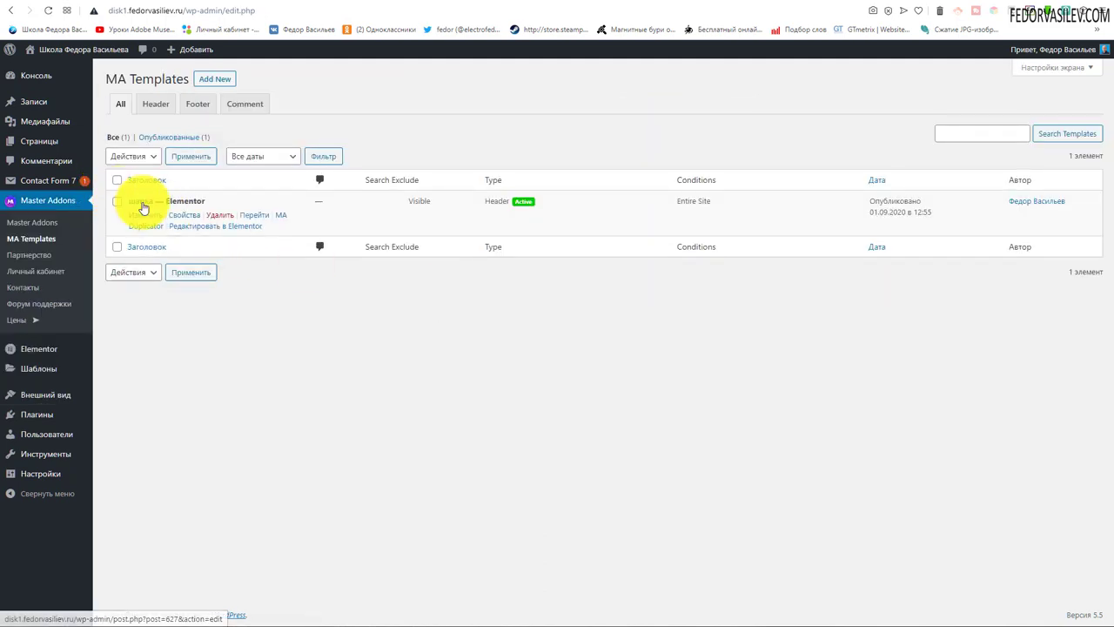
pyautogui.click(141, 205)
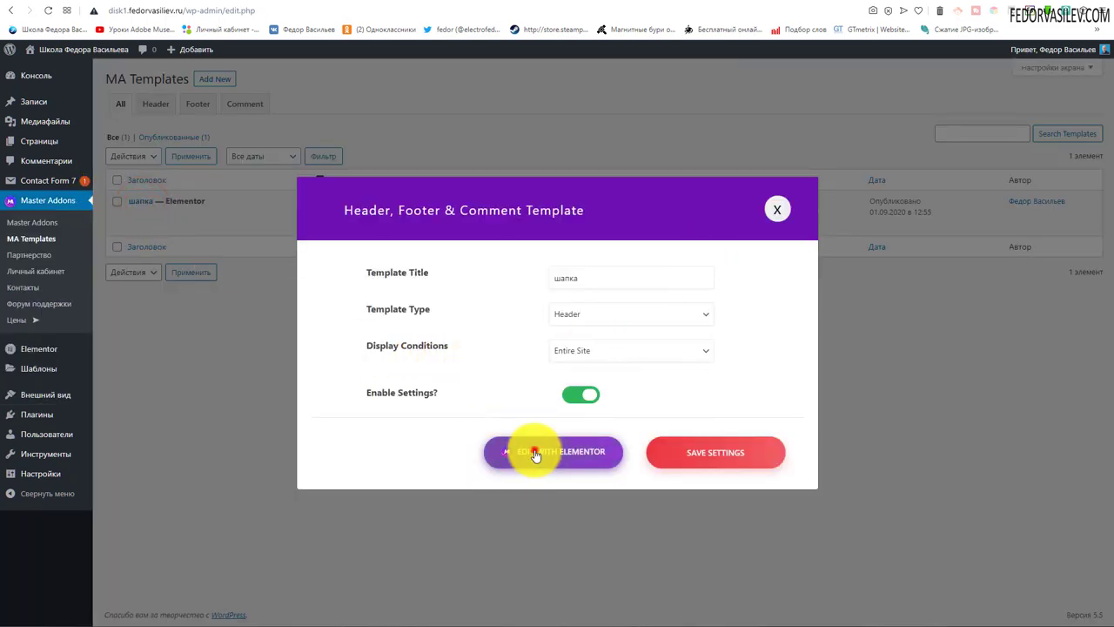
pyautogui.click(533, 451)
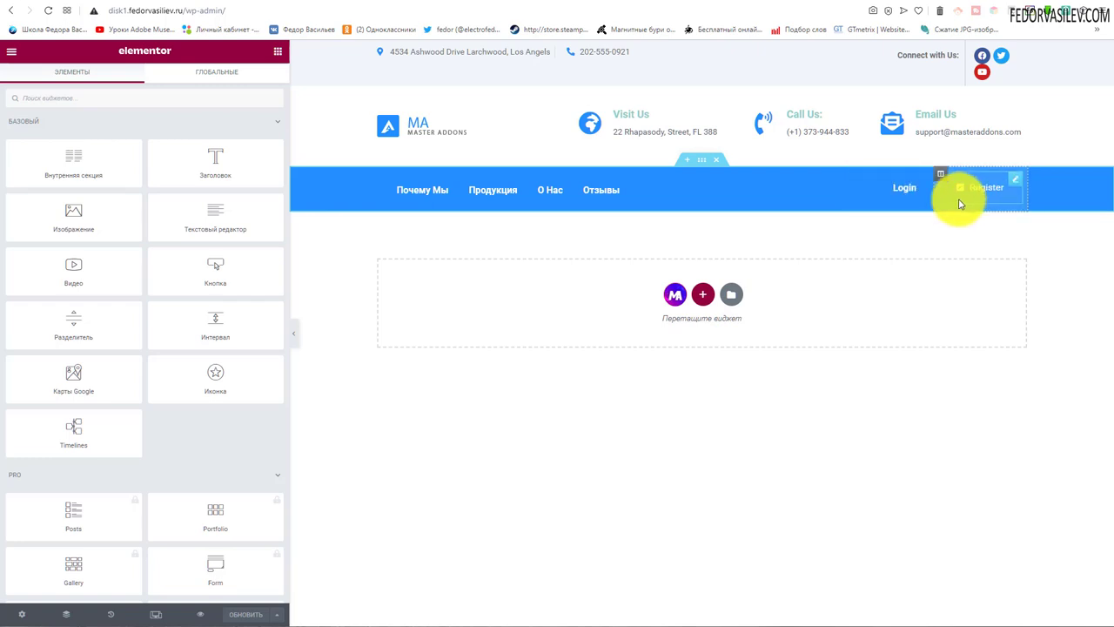
# Delete the Login and Register columns from the blue menu bar and centre the navigation menu.
pyautogui.rightClick(860, 178)
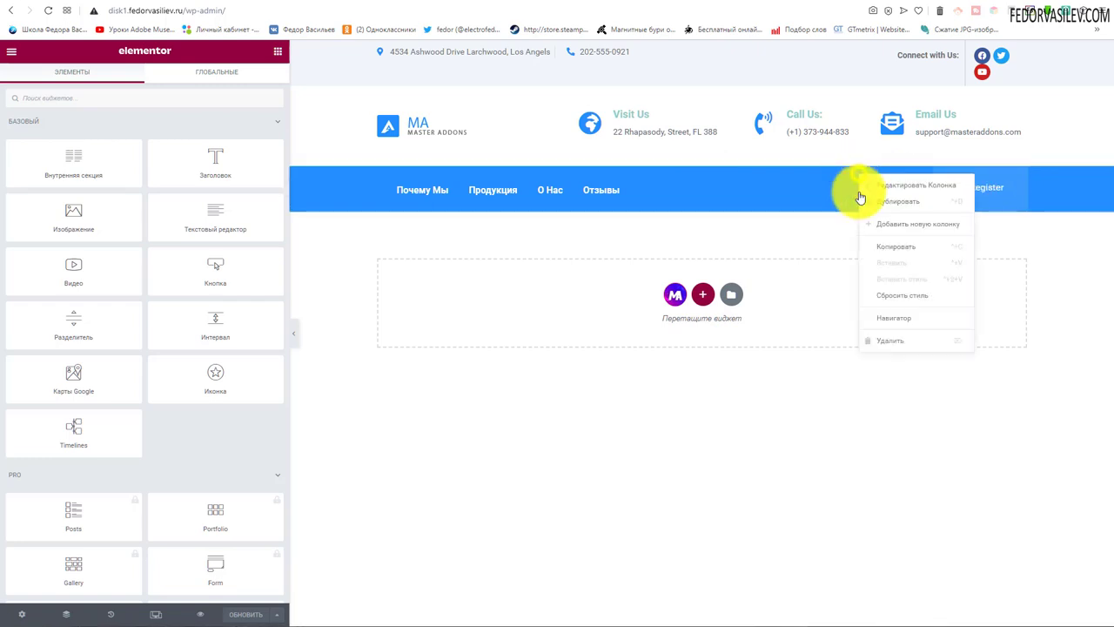
pyautogui.click(893, 336)
pyautogui.rightClick(714, 180)
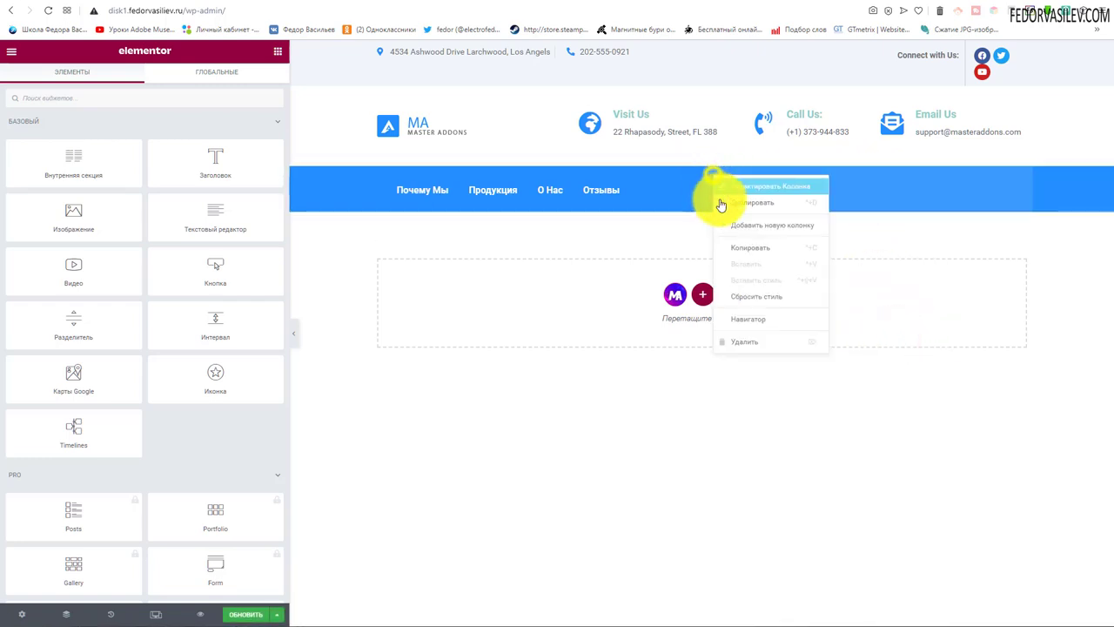
pyautogui.click(744, 344)
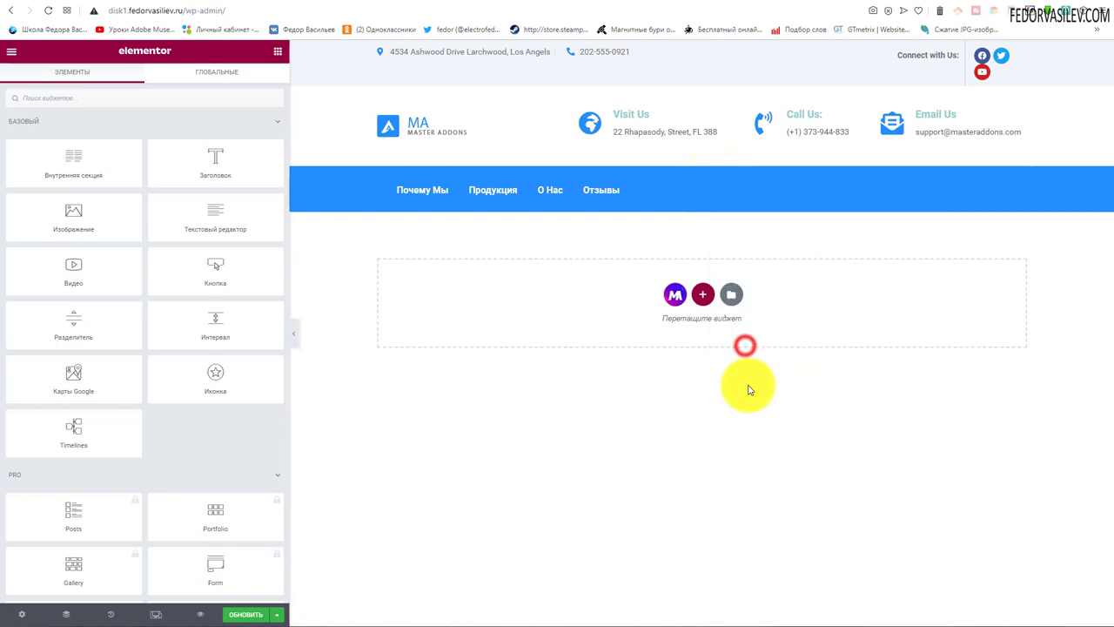
pyautogui.click(1026, 181)
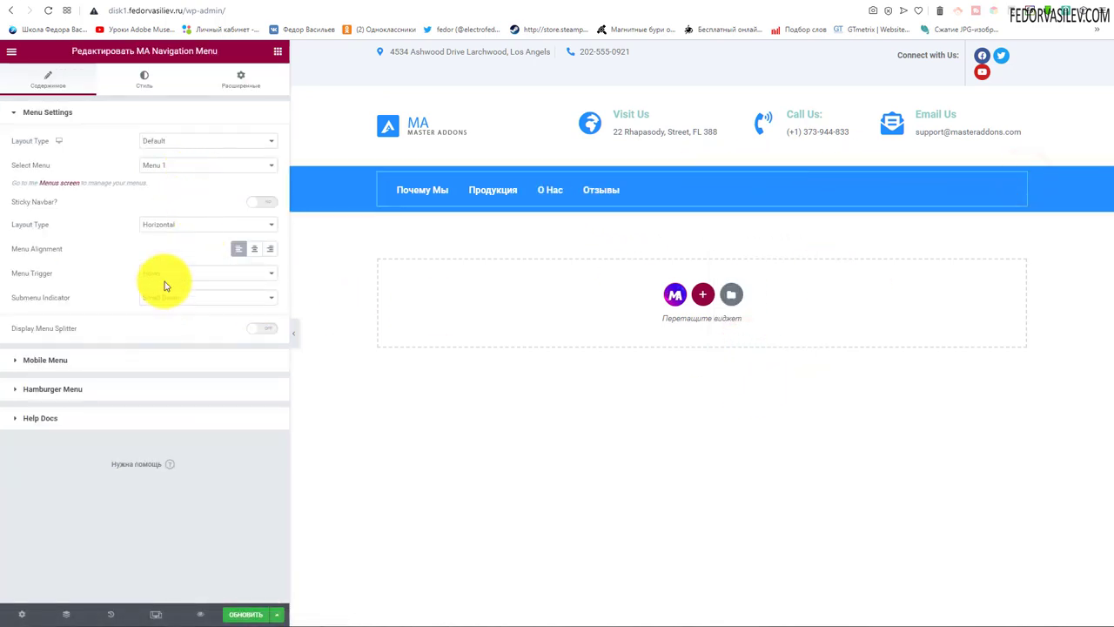
pyautogui.click(254, 249)
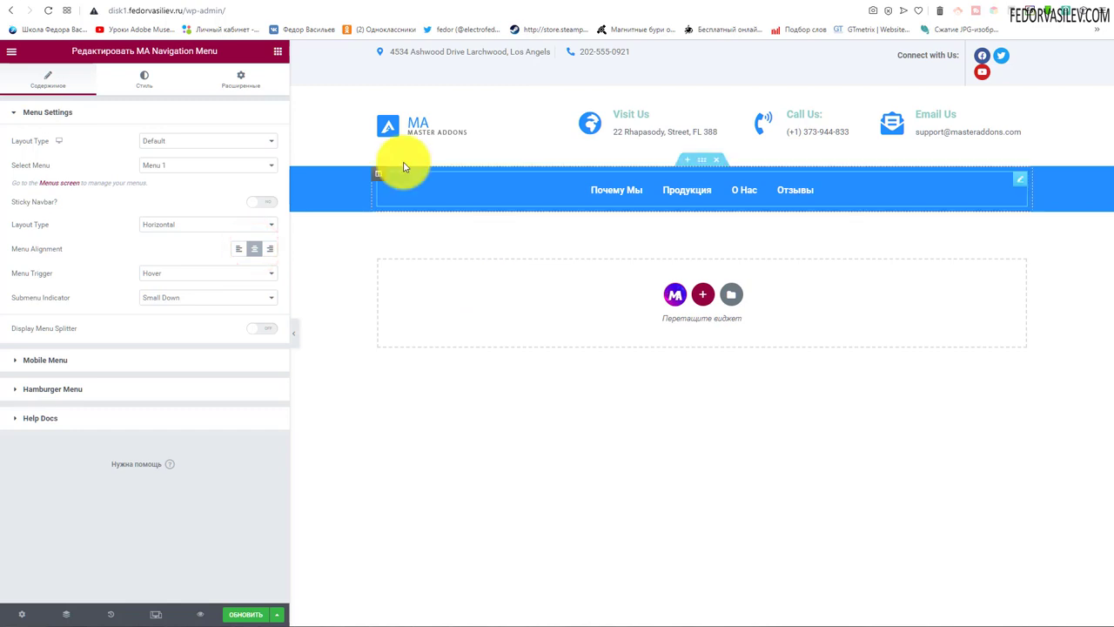
# Set the menu bar section's background colour to #2F455A and delete the topmost section with the address and social icons.
pyautogui.click(702, 160)
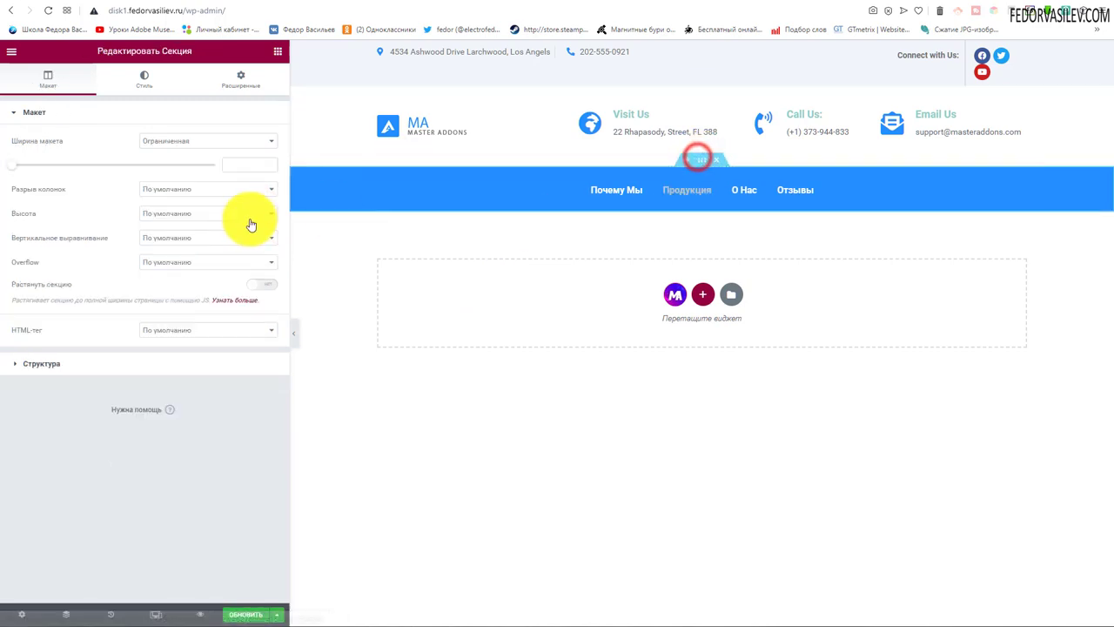
pyautogui.click(126, 79)
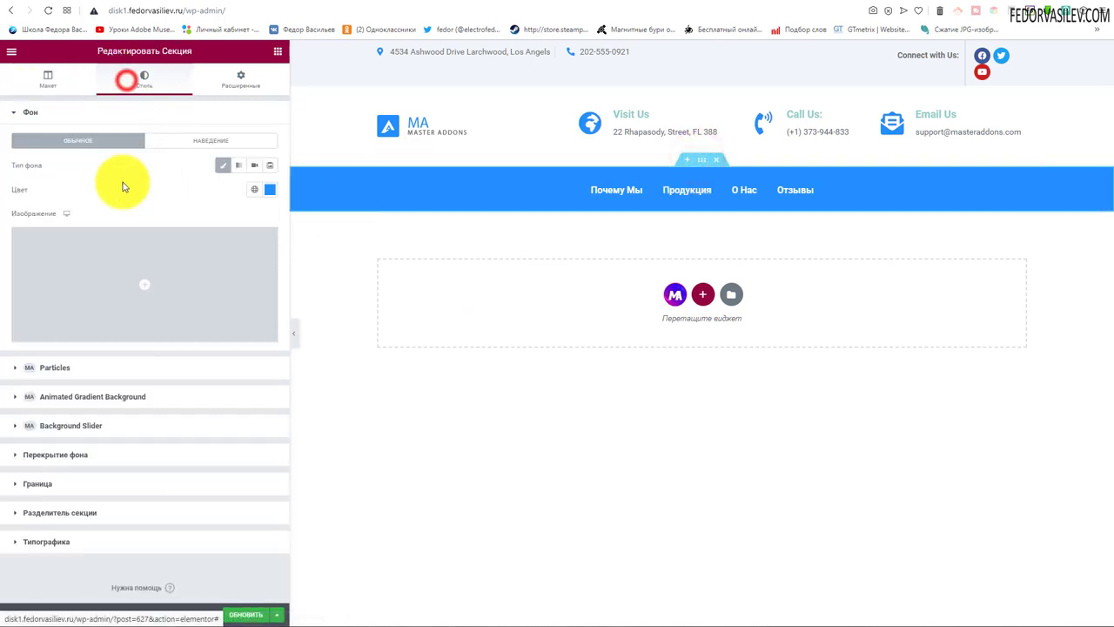
pyautogui.click(270, 193)
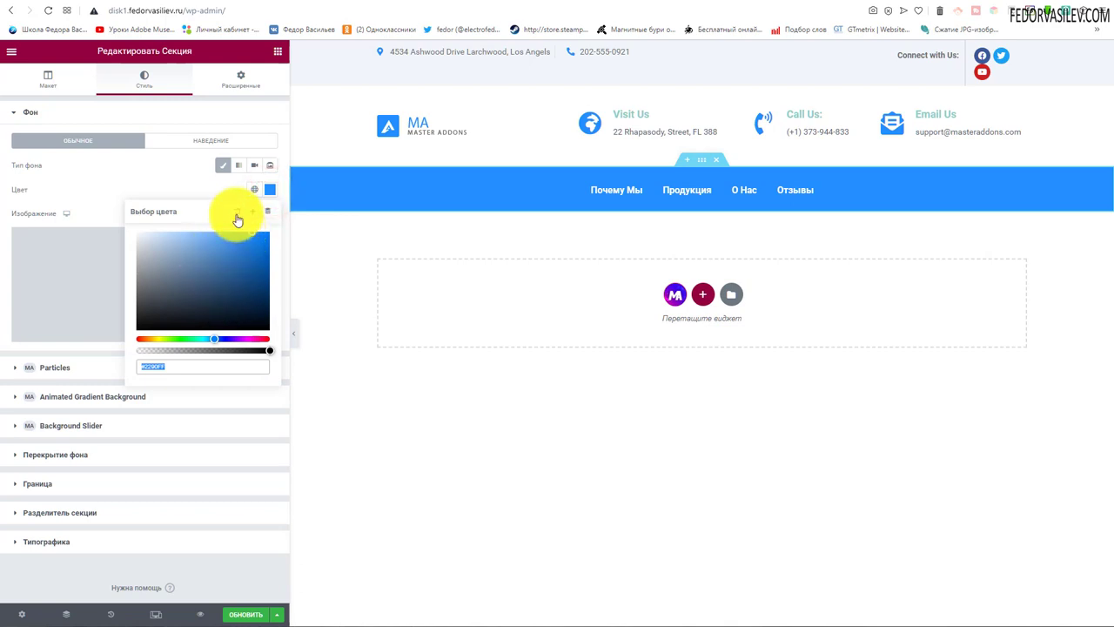
pyautogui.click(199, 295)
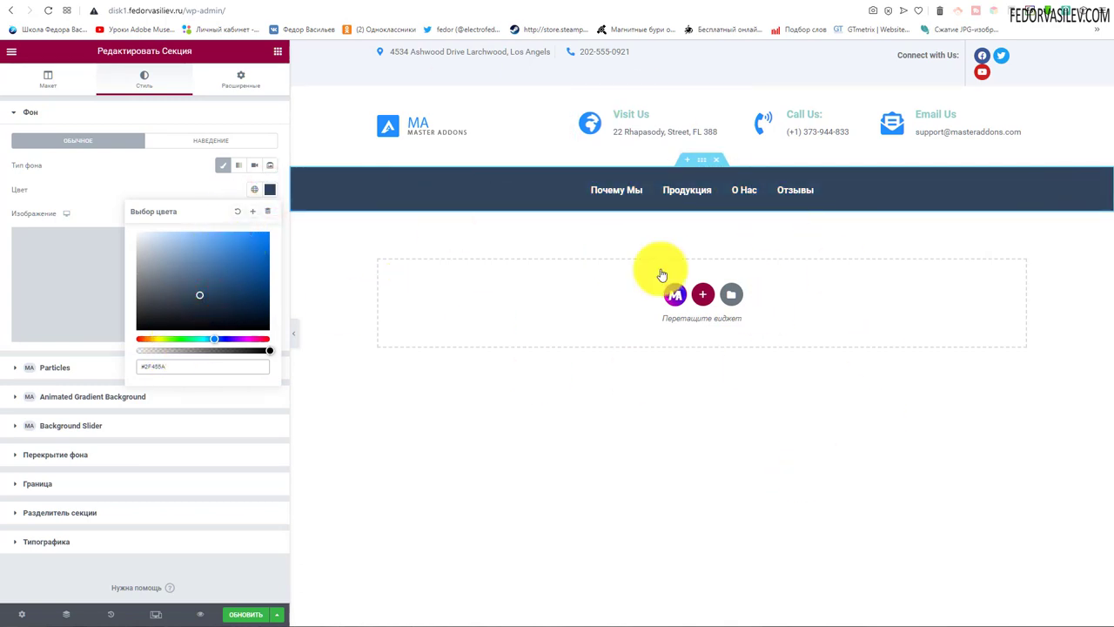
pyautogui.click(720, 50)
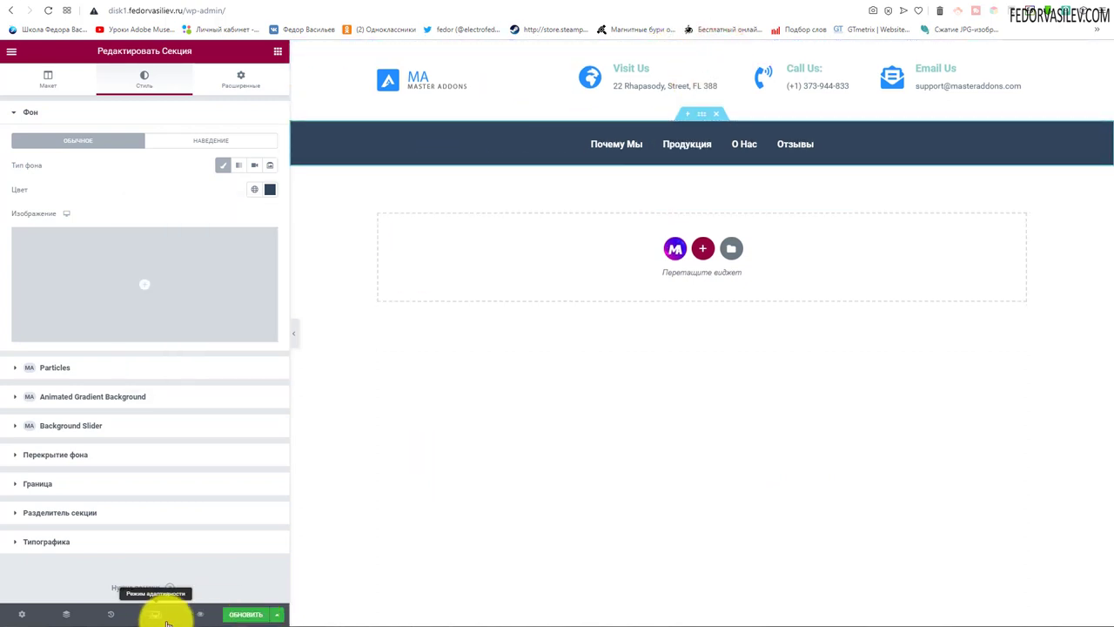
# Update the header template and check the edited header on the published test page.
pyautogui.click(223, 85)
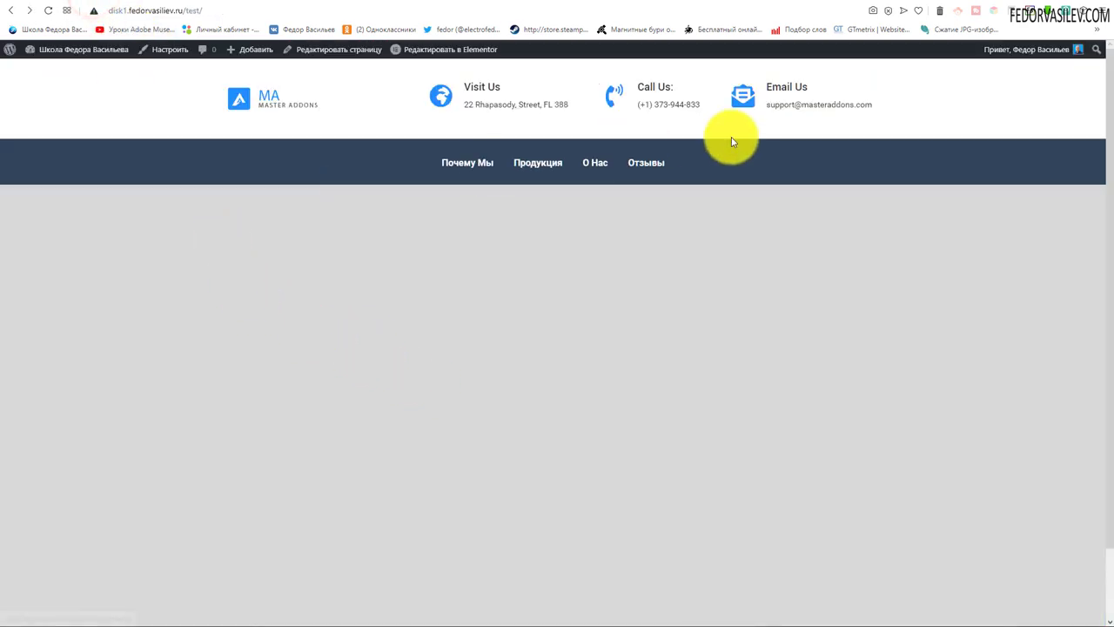
pyautogui.scroll(-1, 732, 142)
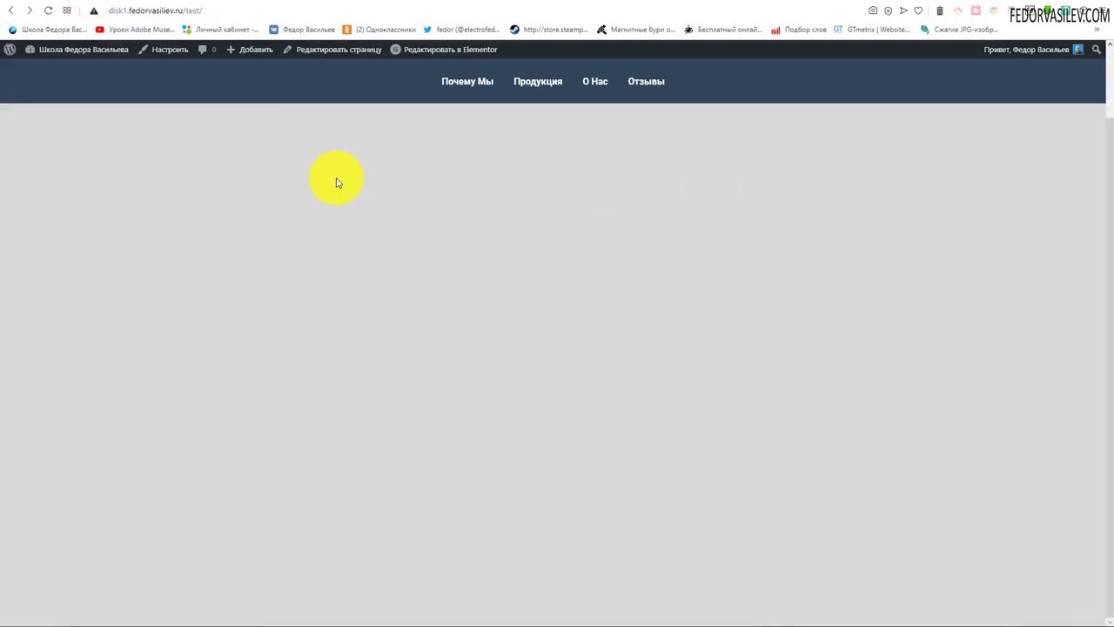
pyautogui.scroll(1, 339, 182)
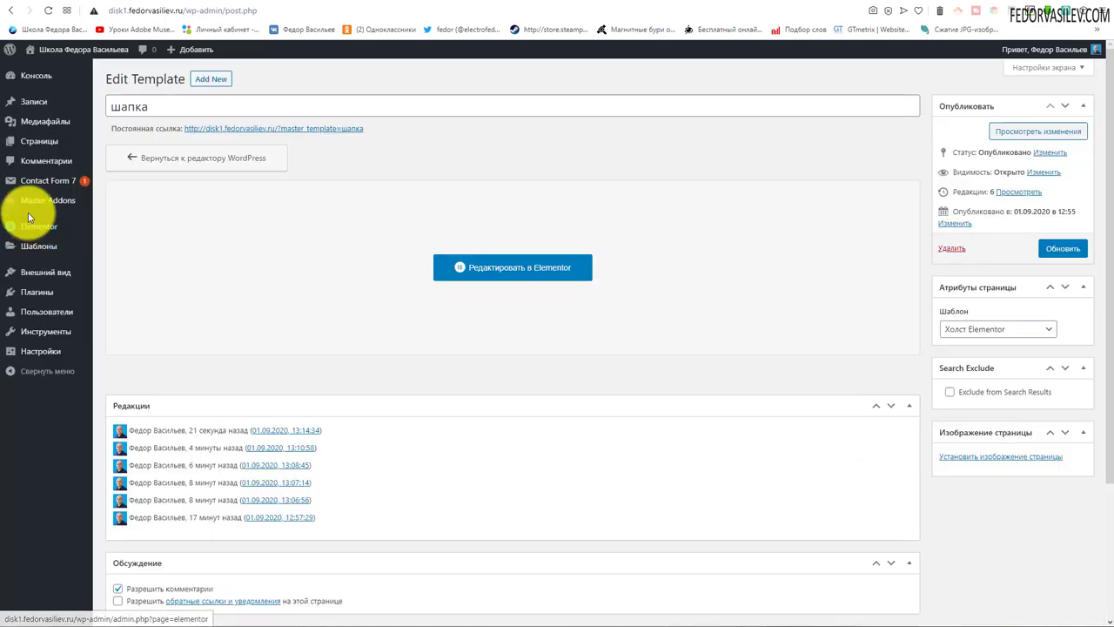
# Add a new template in MA Templates, title it 1 and set its type to Footer.
pyautogui.moveTo(29, 211)
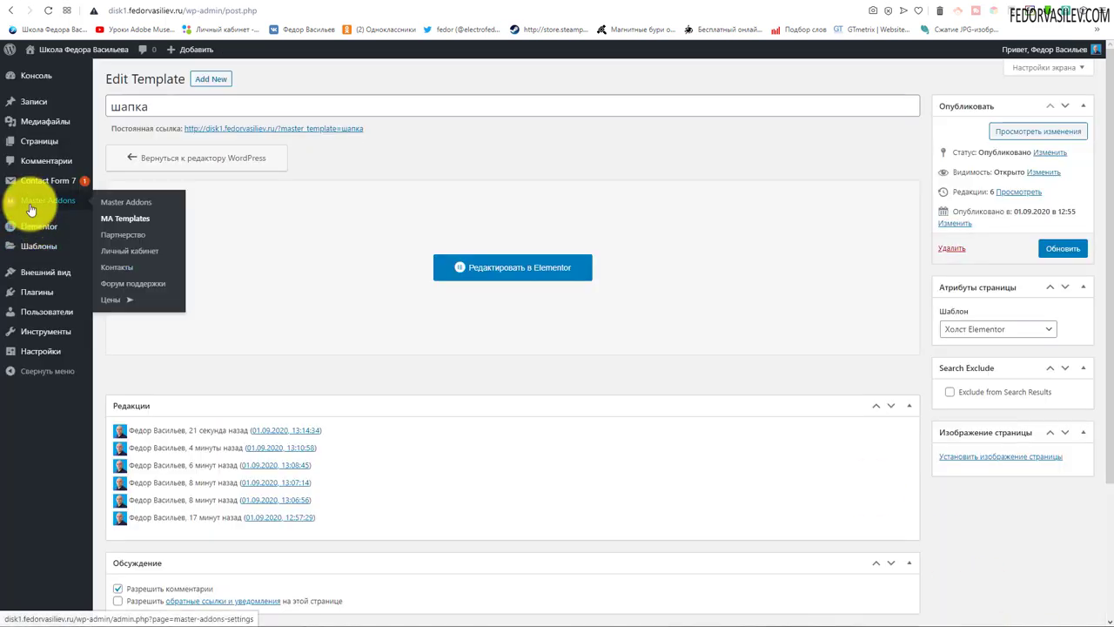
pyautogui.click(116, 221)
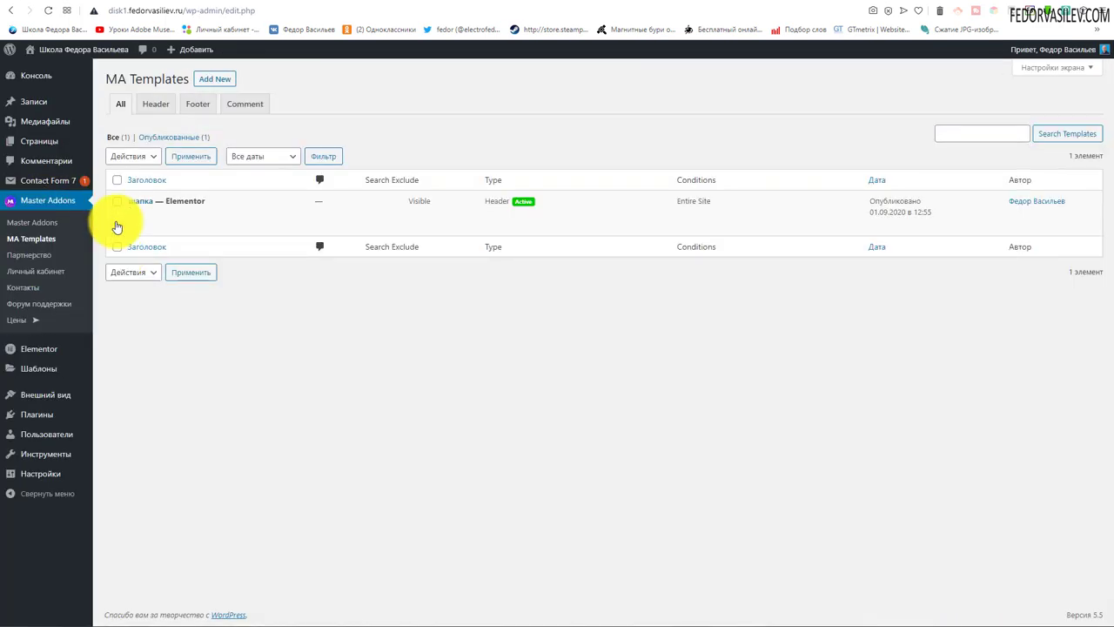
pyautogui.click(215, 79)
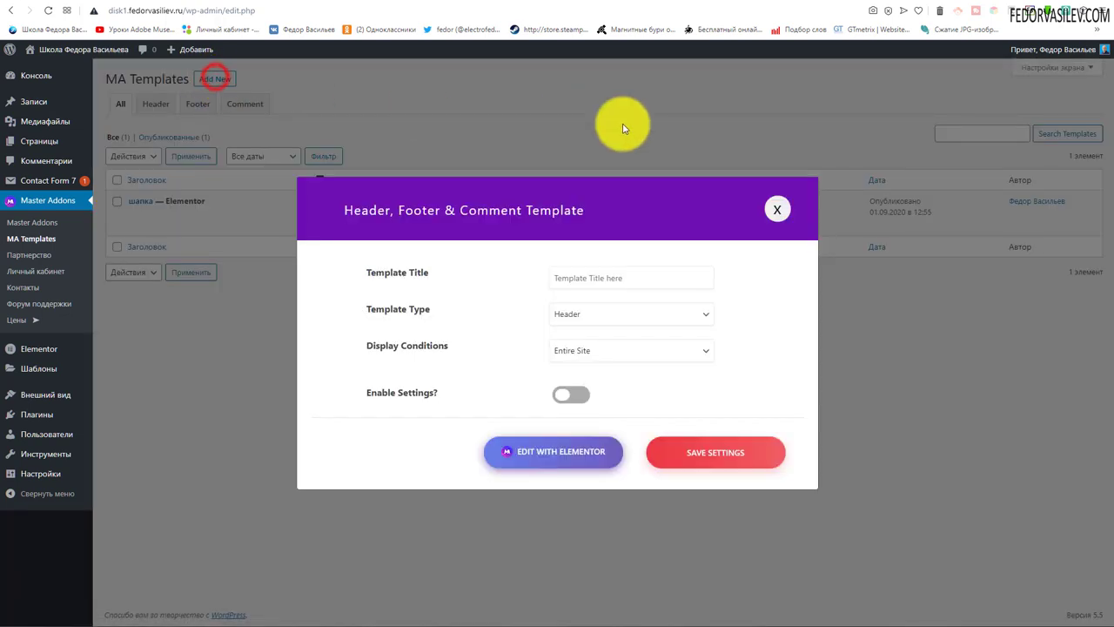
pyautogui.click(647, 278)
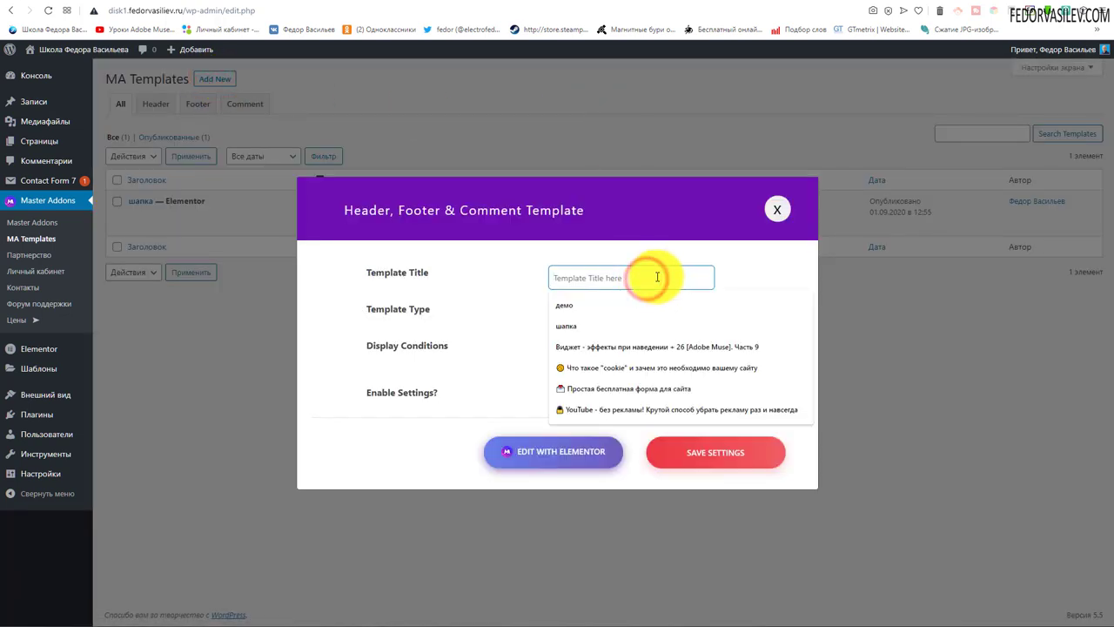
pyautogui.write('1')
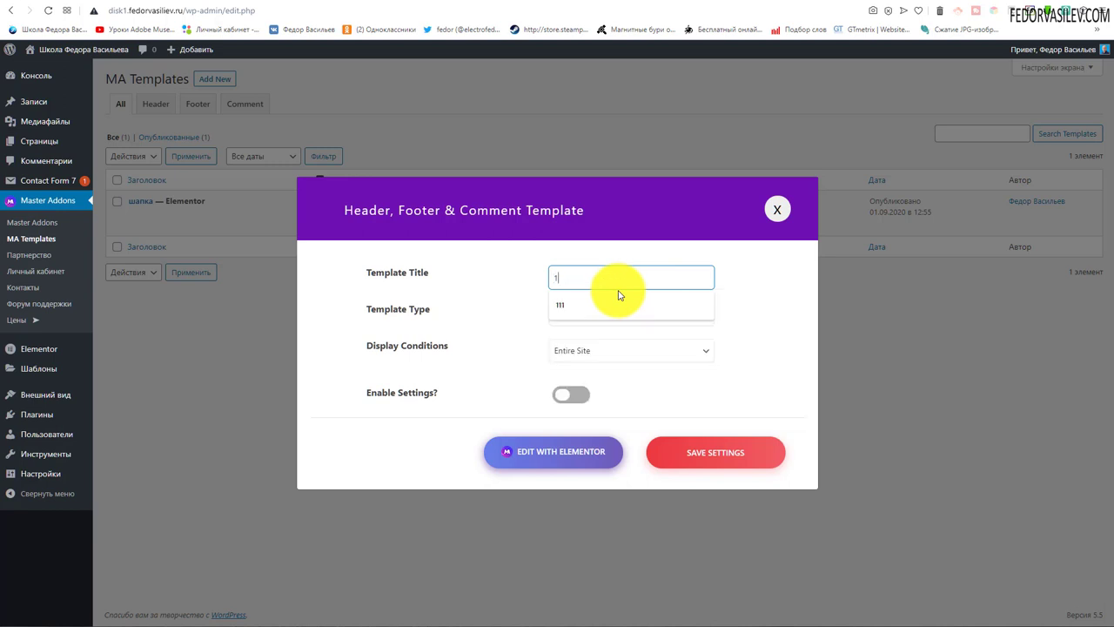
pyautogui.click(515, 303)
pyautogui.click(567, 320)
pyautogui.click(570, 343)
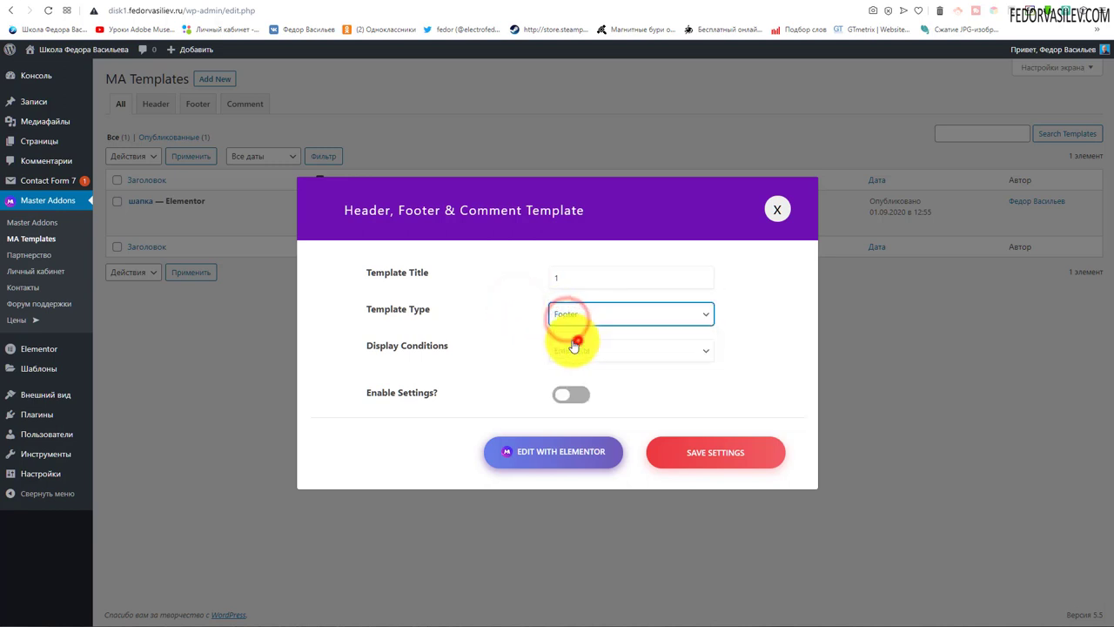
# Set the footer template's display condition to Entire Site, enable its settings and save it.
pyautogui.click(611, 352)
pyautogui.click(611, 357)
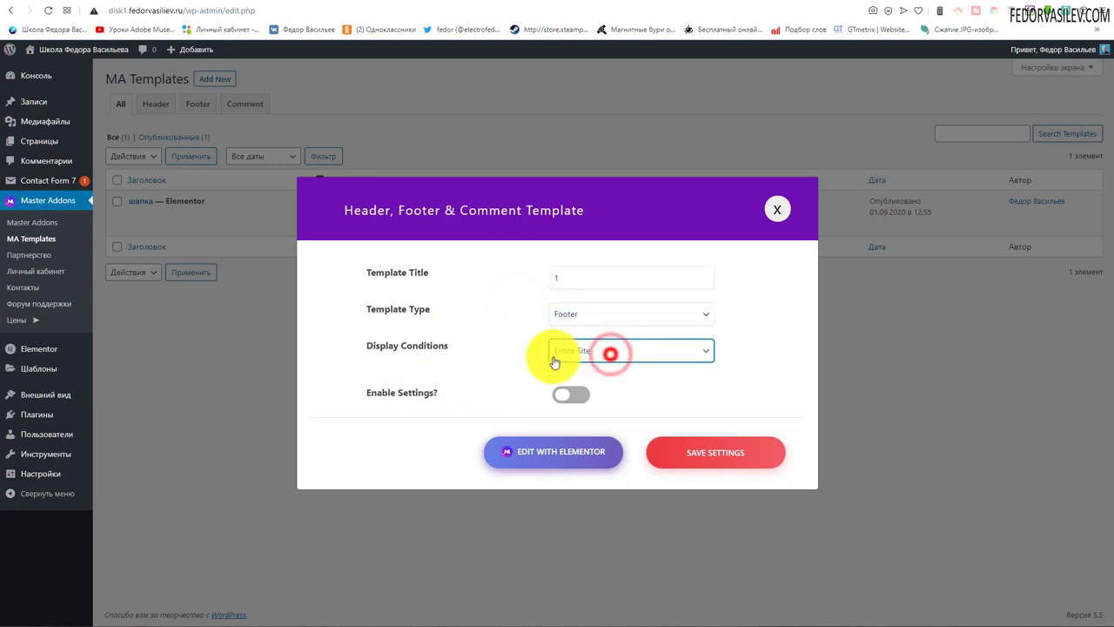
pyautogui.click(579, 394)
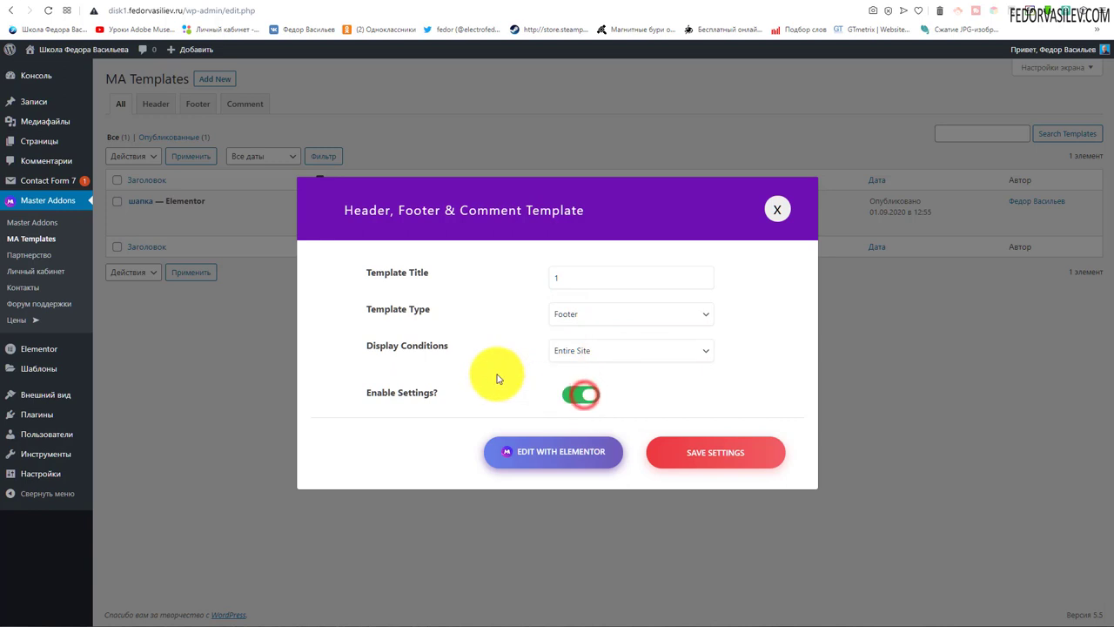
pyautogui.click(698, 453)
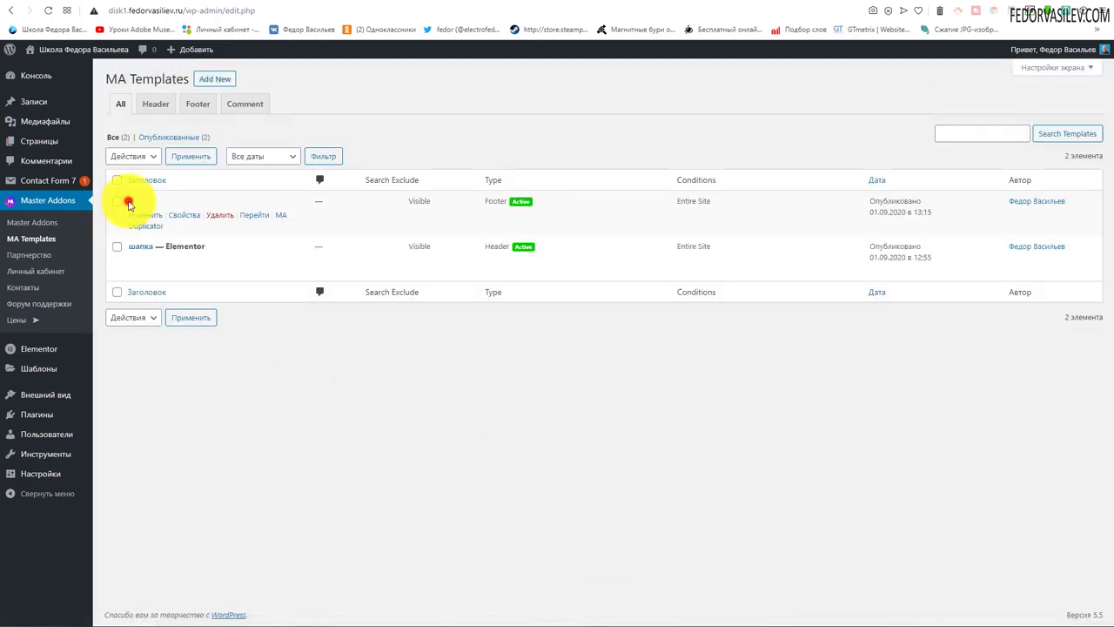
# Open footer template 1 in Elementor and insert Footer 5 from the Master Addons footer library.
pyautogui.click(131, 203)
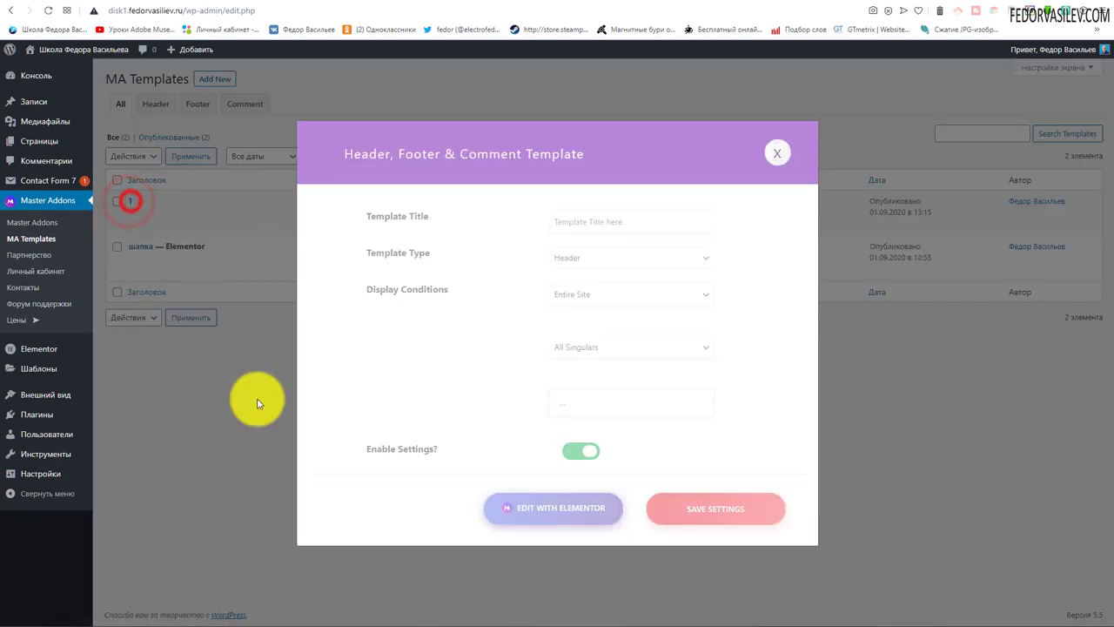
pyautogui.click(534, 454)
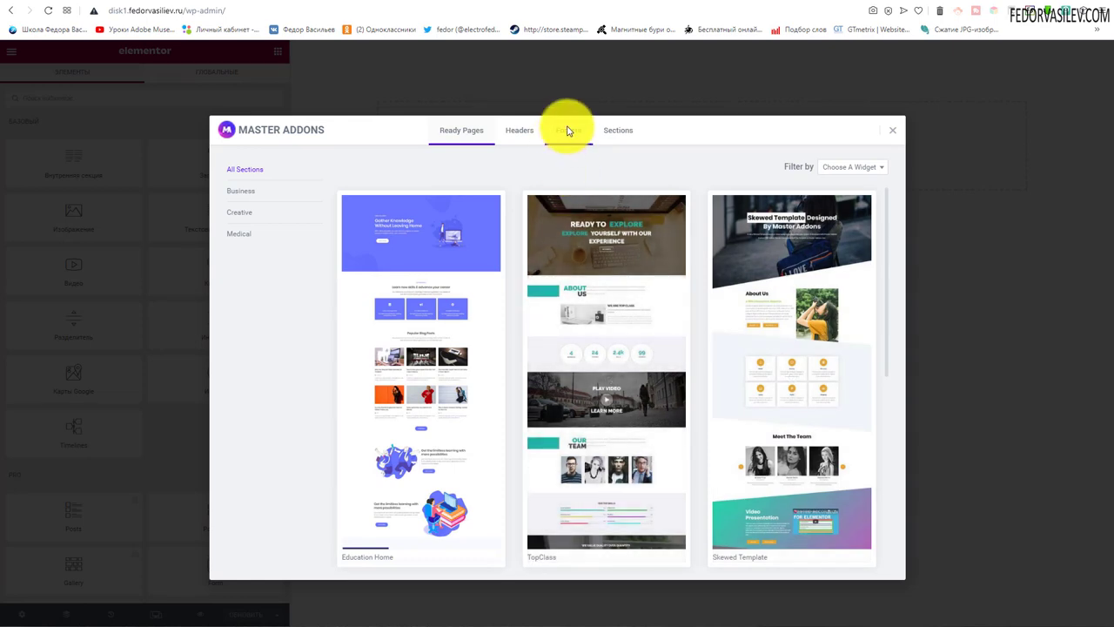
pyautogui.click(567, 130)
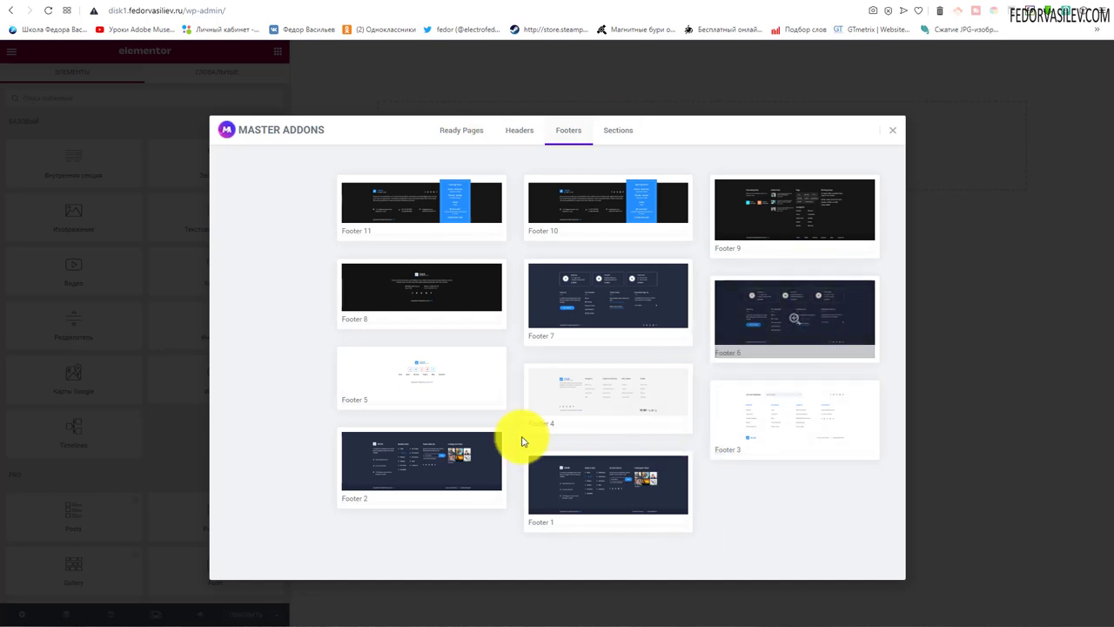
pyautogui.click(422, 397)
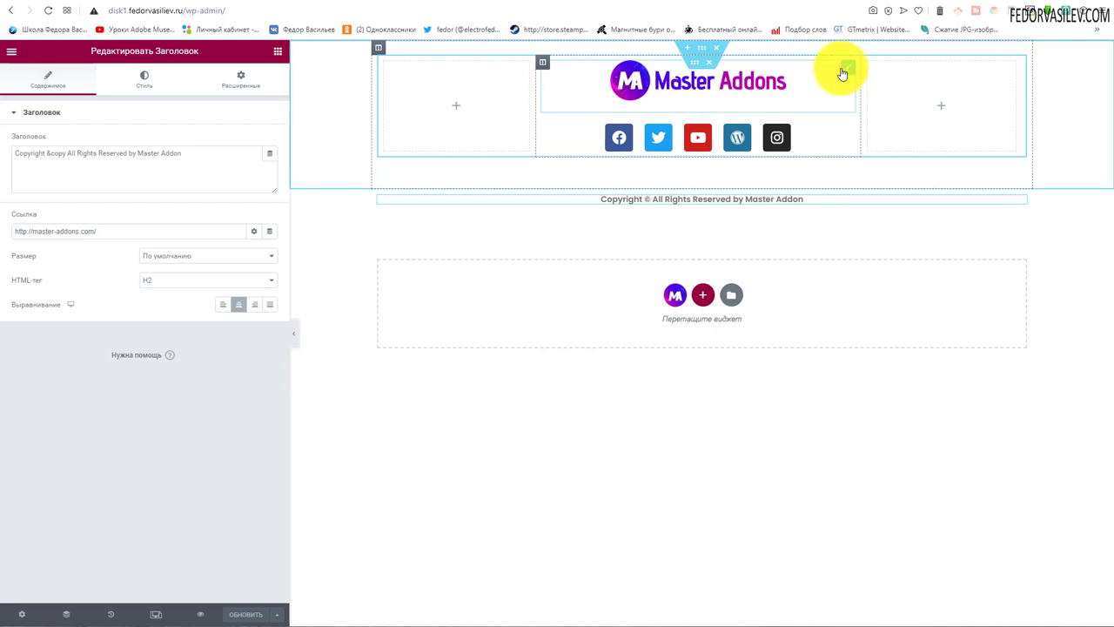
# Replace the footer's Master Addons logo with the white signature logo image from the media library.
pyautogui.click(845, 69)
pyautogui.click(157, 222)
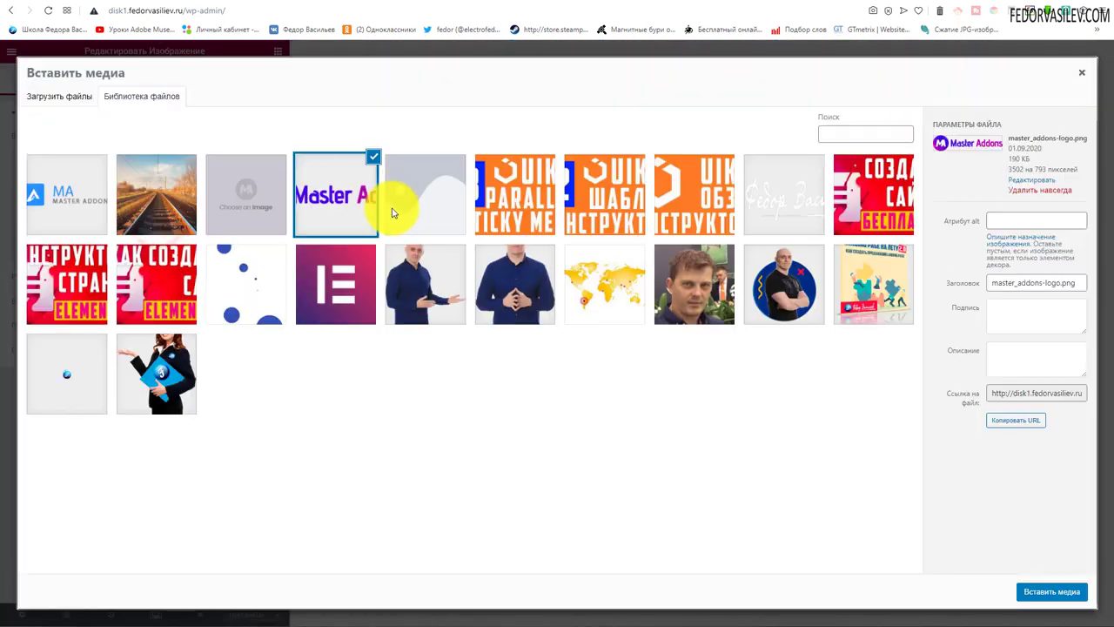
pyautogui.click(764, 211)
pyautogui.click(1029, 591)
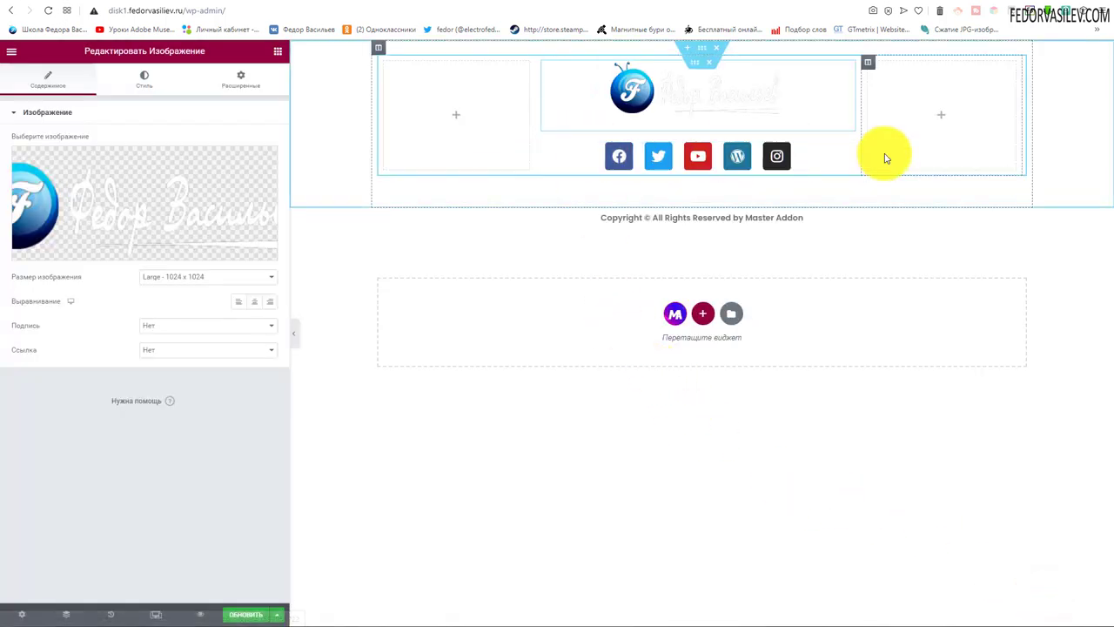
# Open the footer's social icons widget, look at its Facebook item and update the template.
pyautogui.click(845, 152)
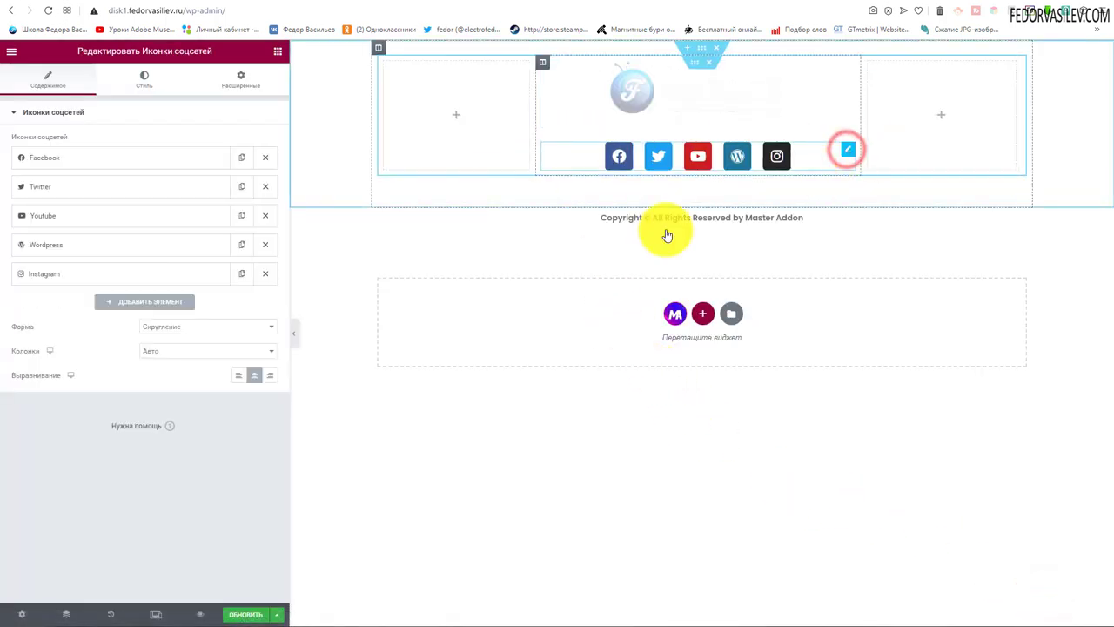
pyautogui.click(43, 162)
pyautogui.click(45, 163)
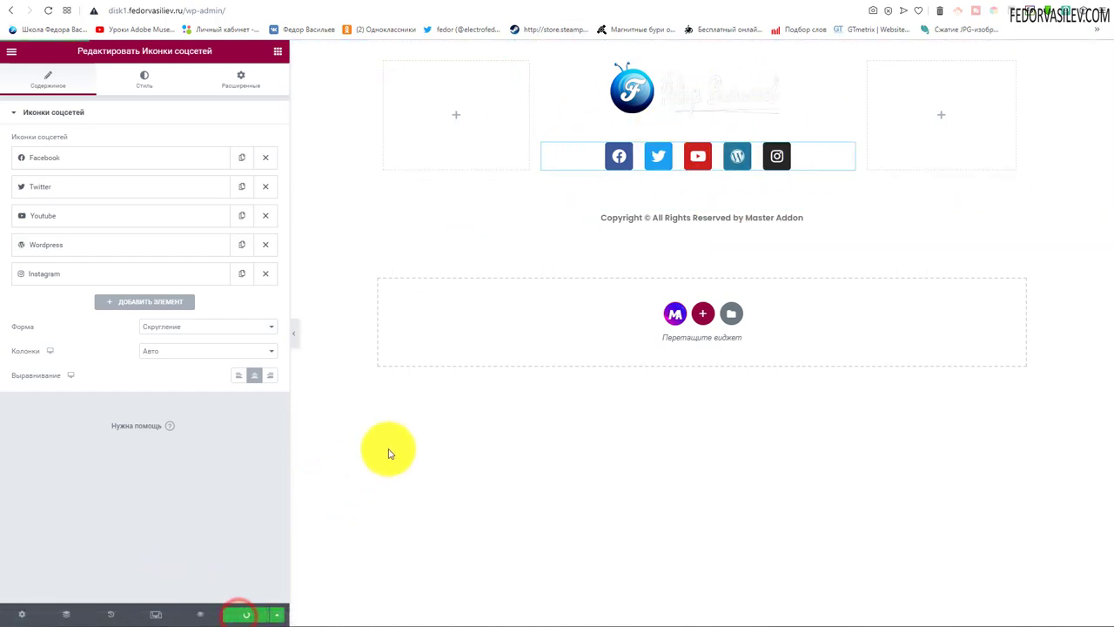
# Reload the published test page and examine its footer and header.
pyautogui.click(69, 15)
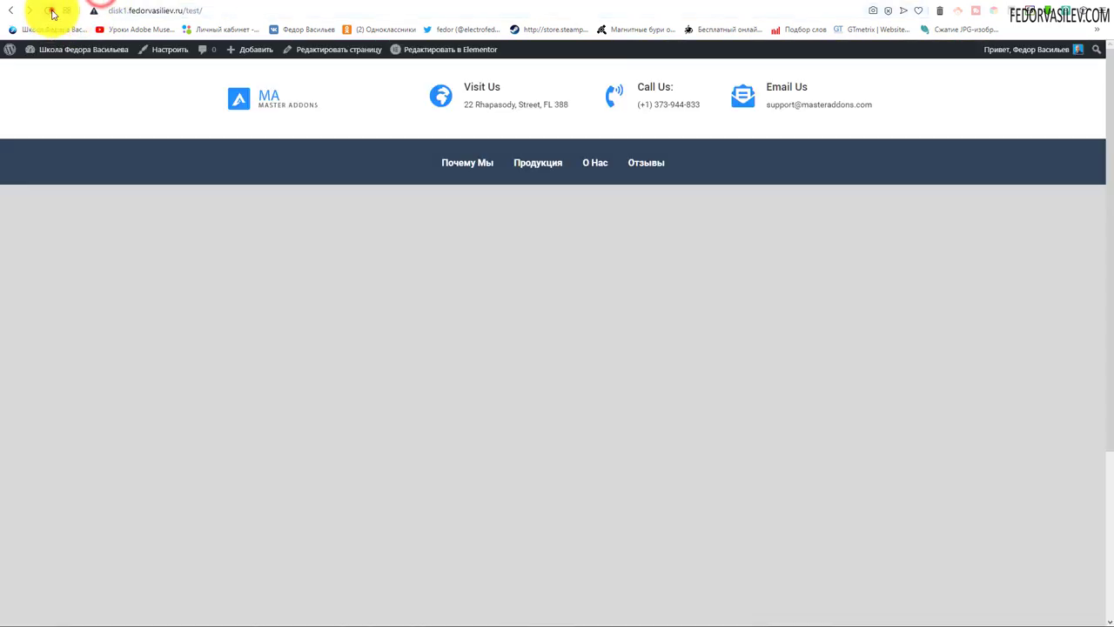
pyautogui.click(50, 12)
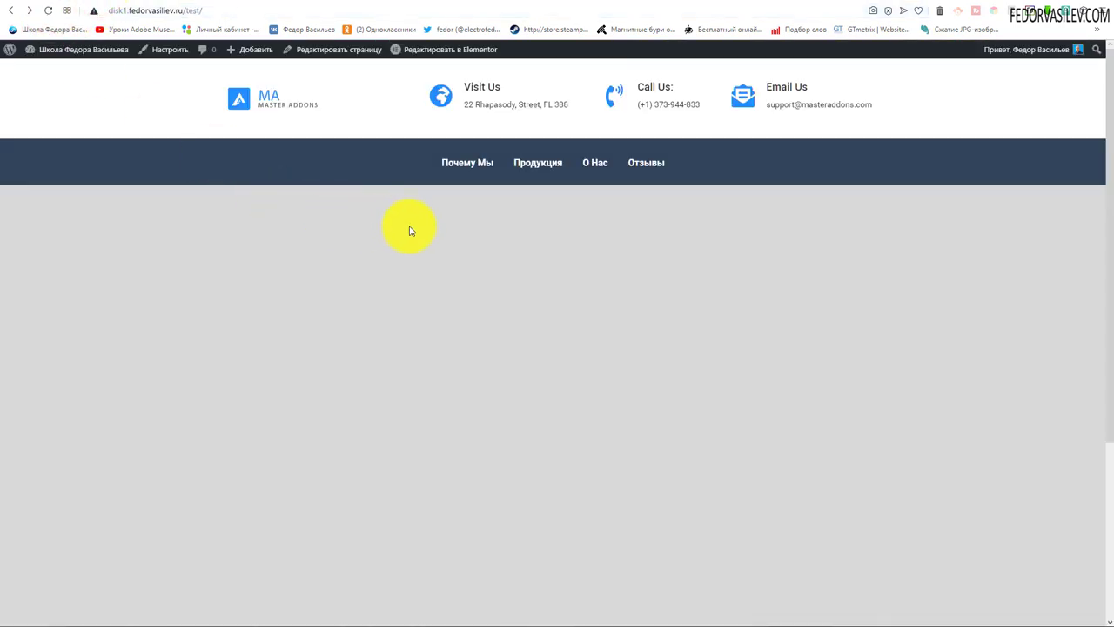
pyautogui.scroll(-3, 459, 236)
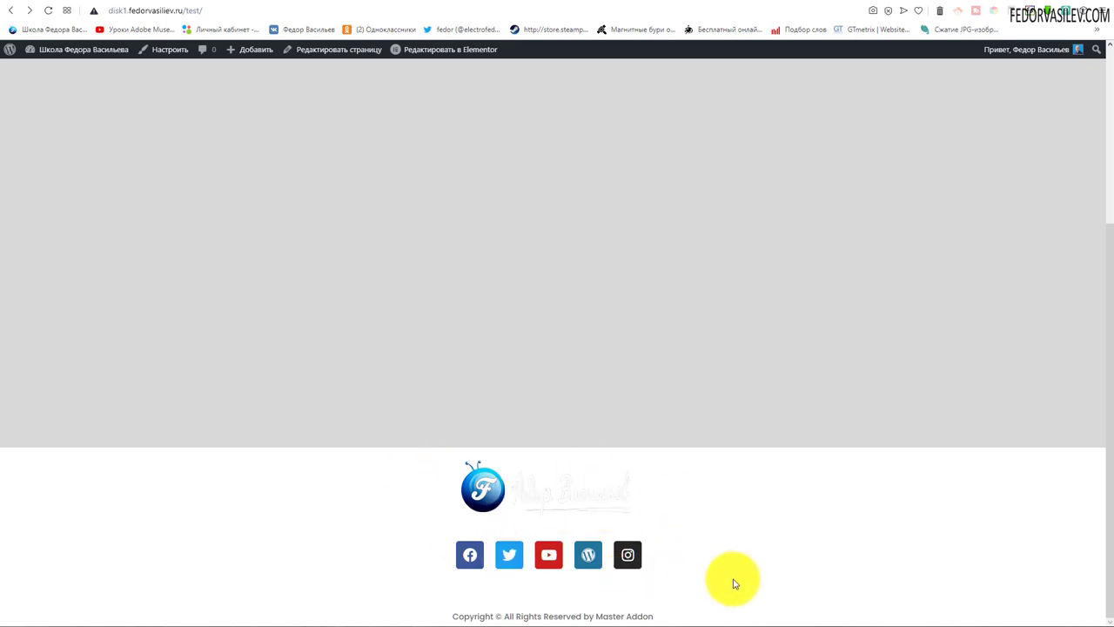
pyautogui.scroll(5, 735, 557)
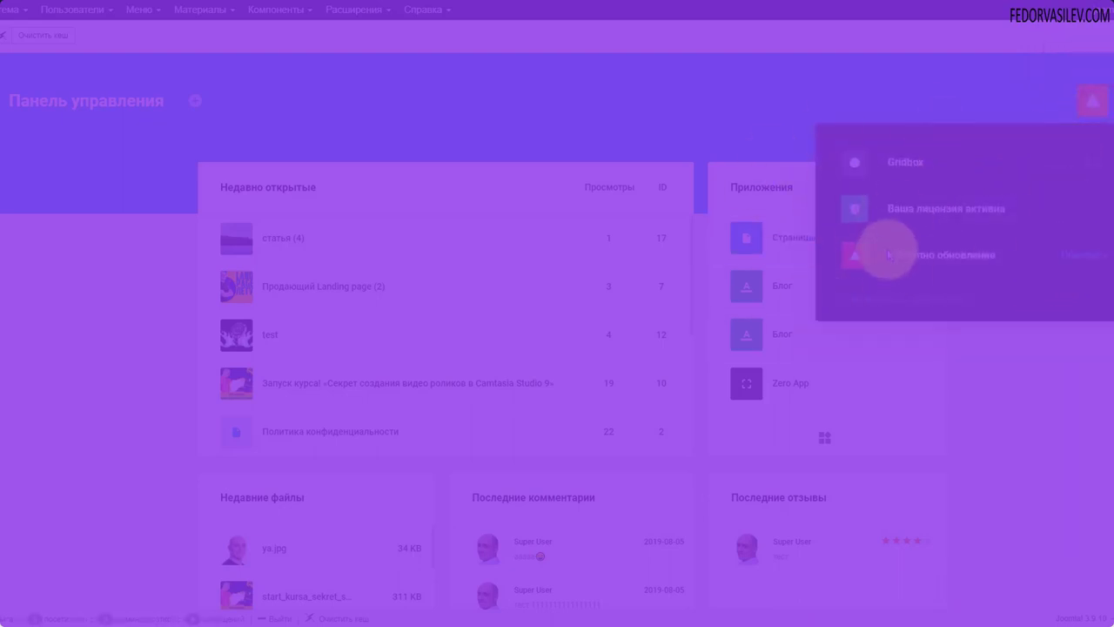
pyautogui.click(922, 167)
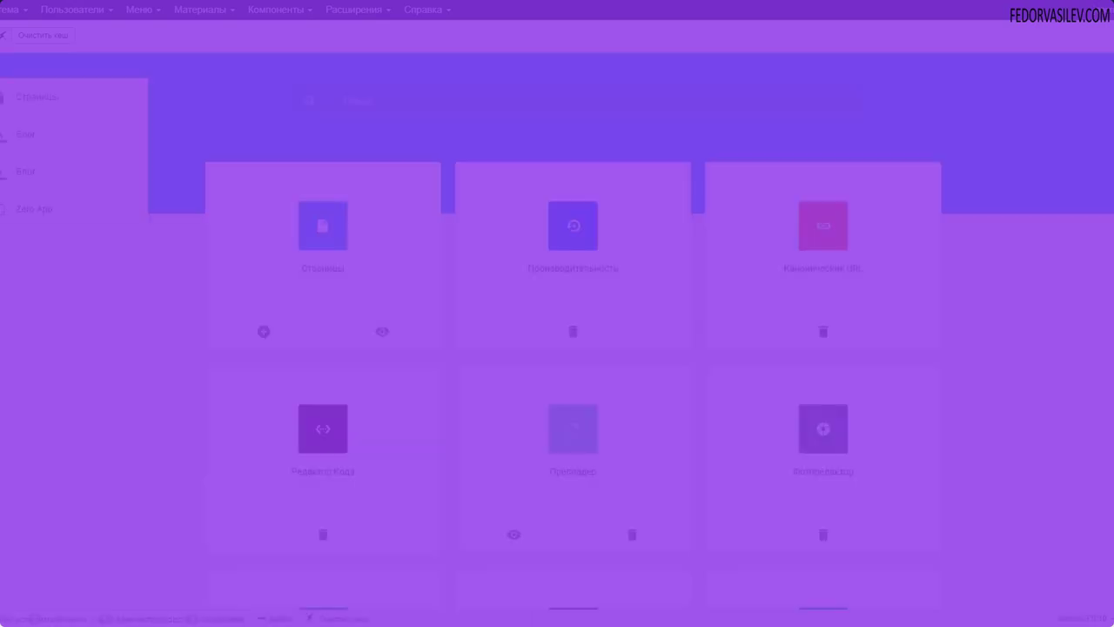
pyautogui.click(18, 216)
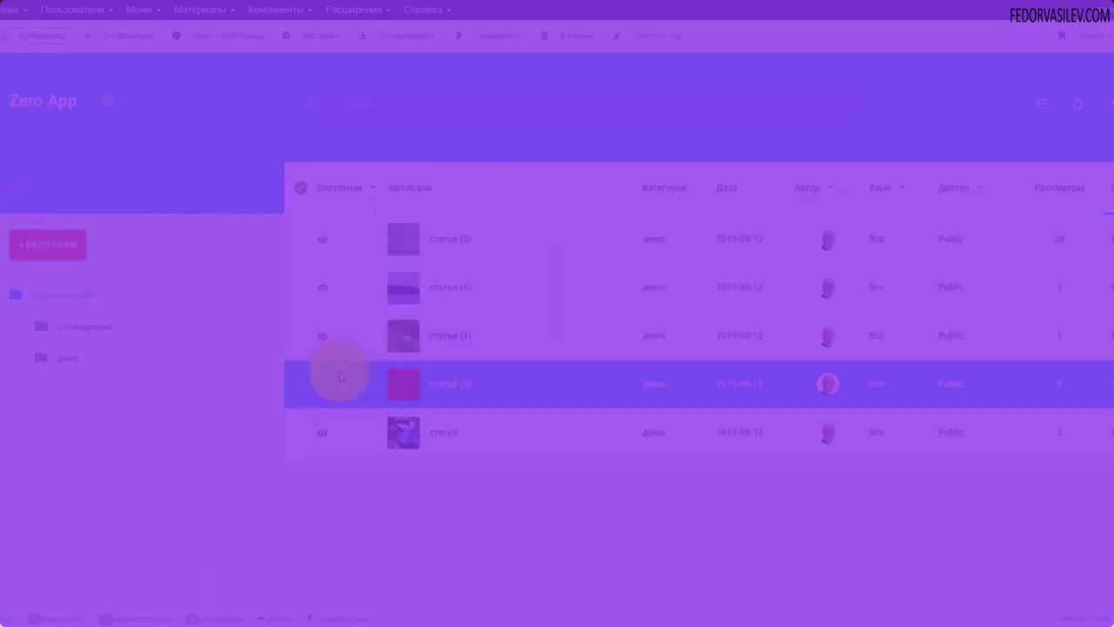
pyautogui.click(112, 108)
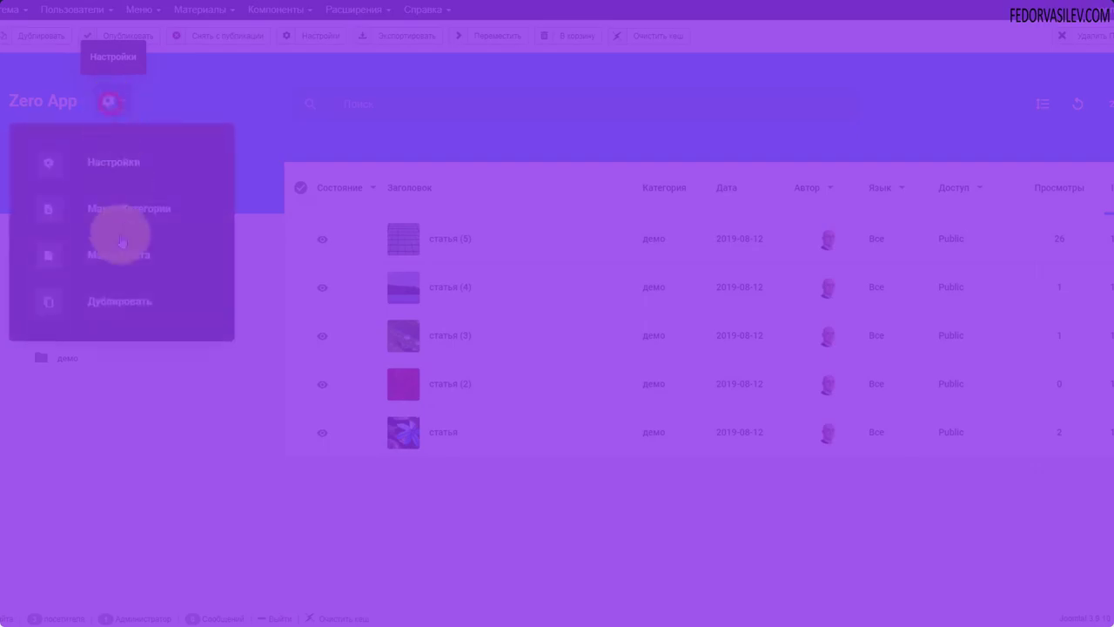